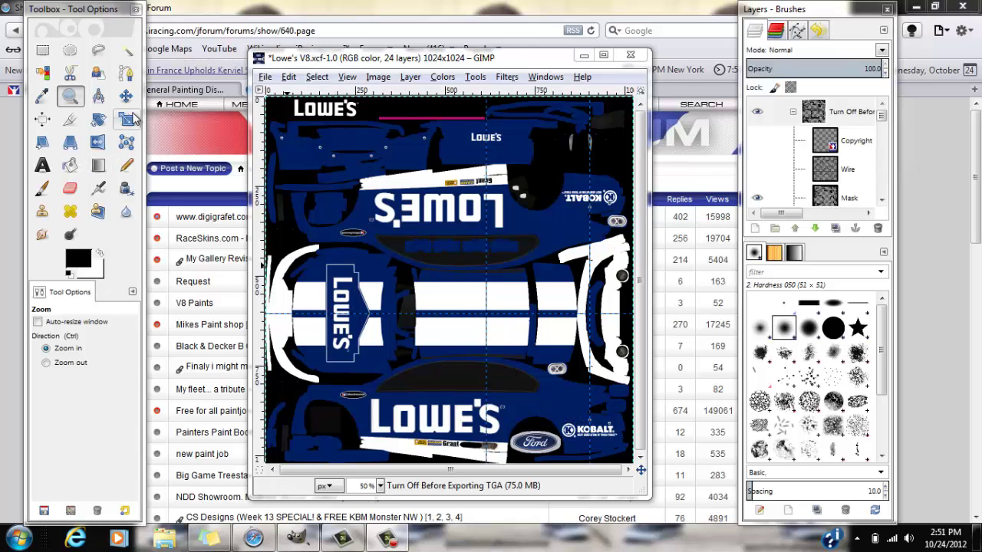
Switch to the Move tool so Tool Options show Move settings
left_click(129, 101)
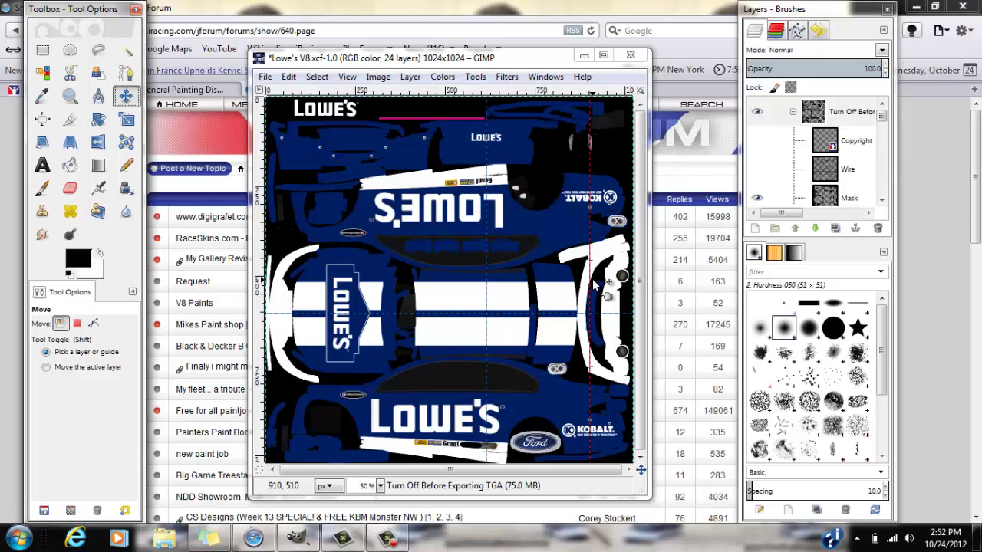
Drag the vertical guide left across the Lowe's car template
left_click(129, 100)
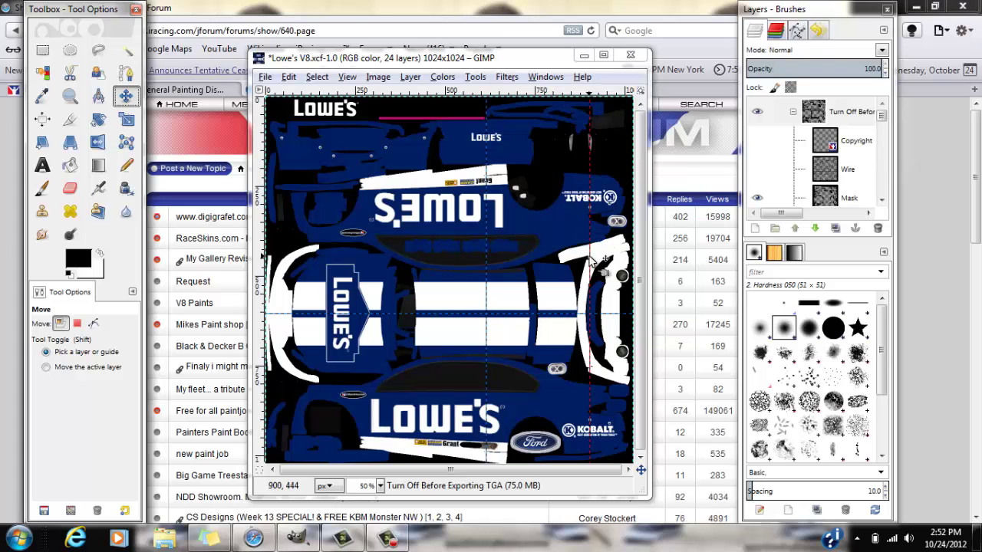
left_click_drag(592, 261, 604, 305)
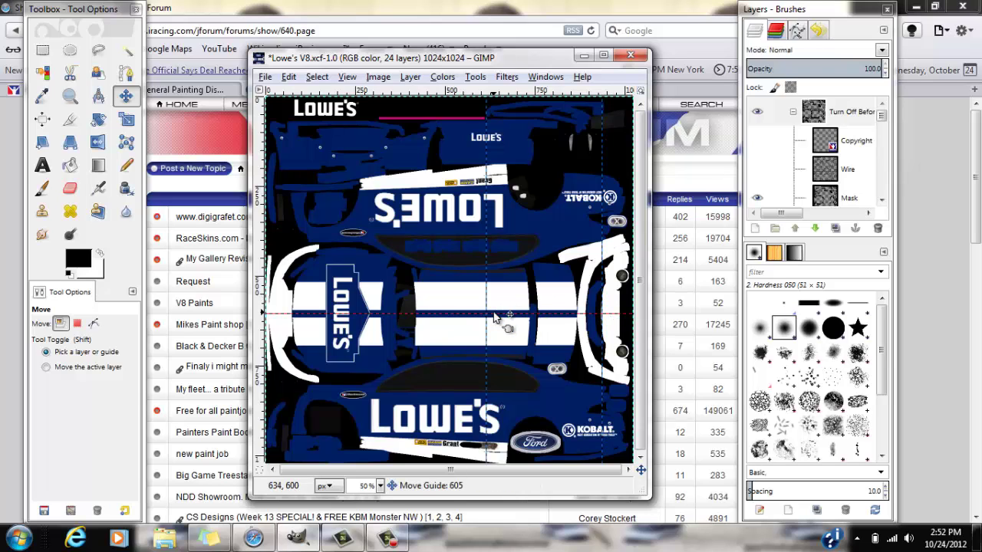
Show the Wire layer's wireframe and move the horizontal guide up, then back down
left_click(882, 115)
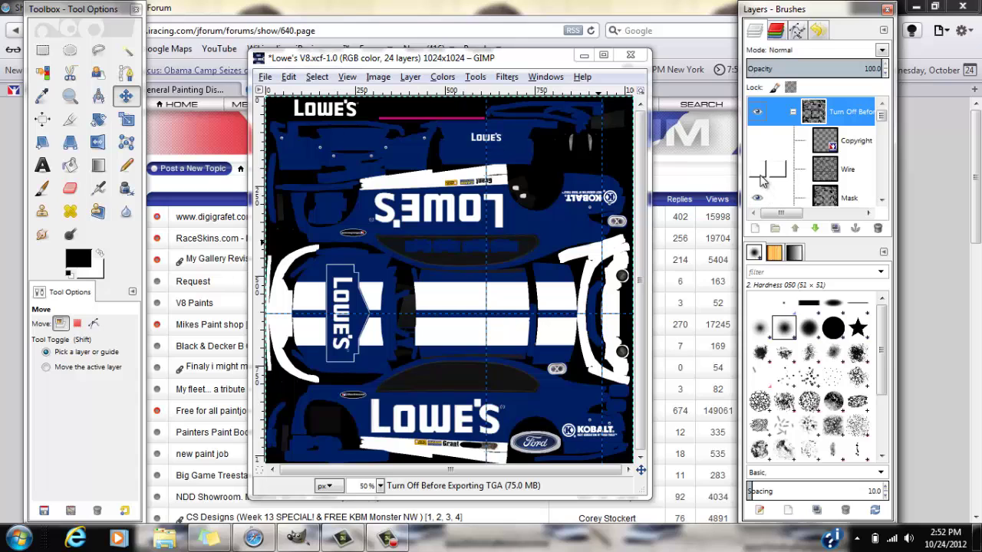
left_click(758, 169)
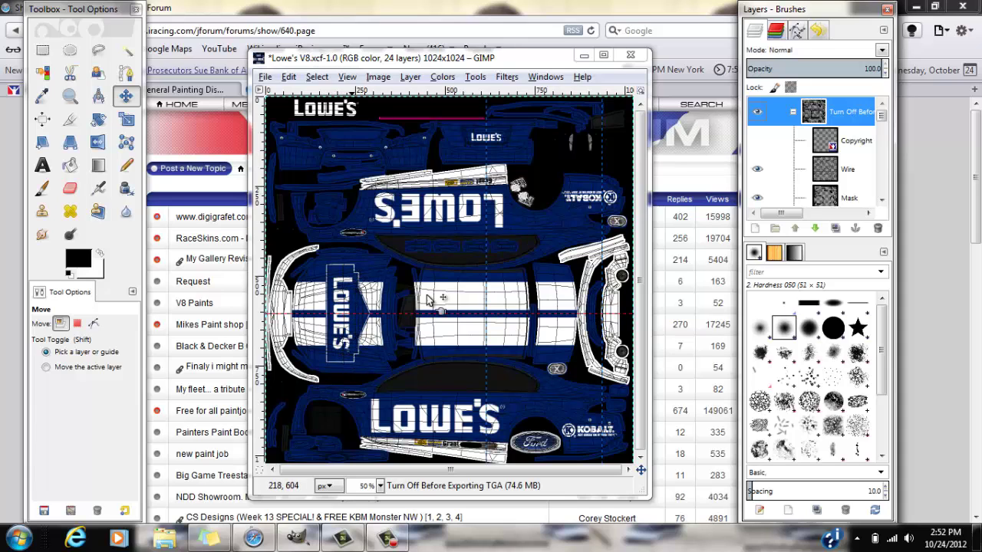
left_click_drag(451, 314, 452, 281)
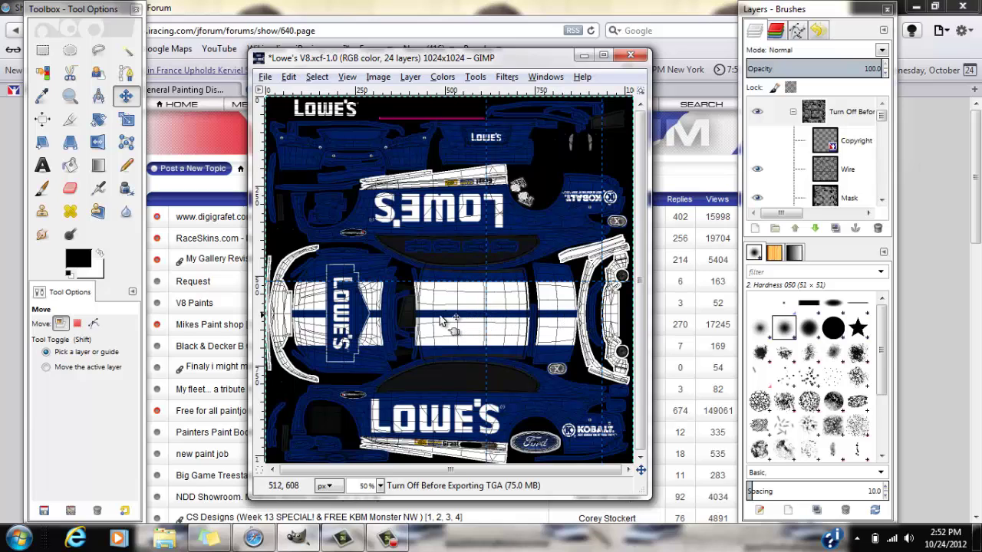
left_click_drag(455, 283, 455, 316)
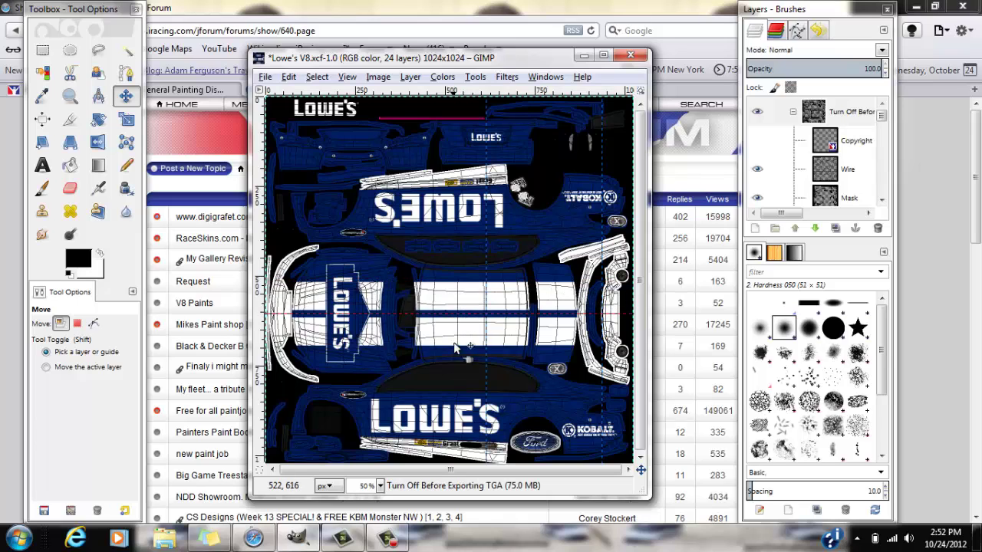
Move the side Lowe's logo down onto the car's left panel, lined up with the guides
left_click(354, 322)
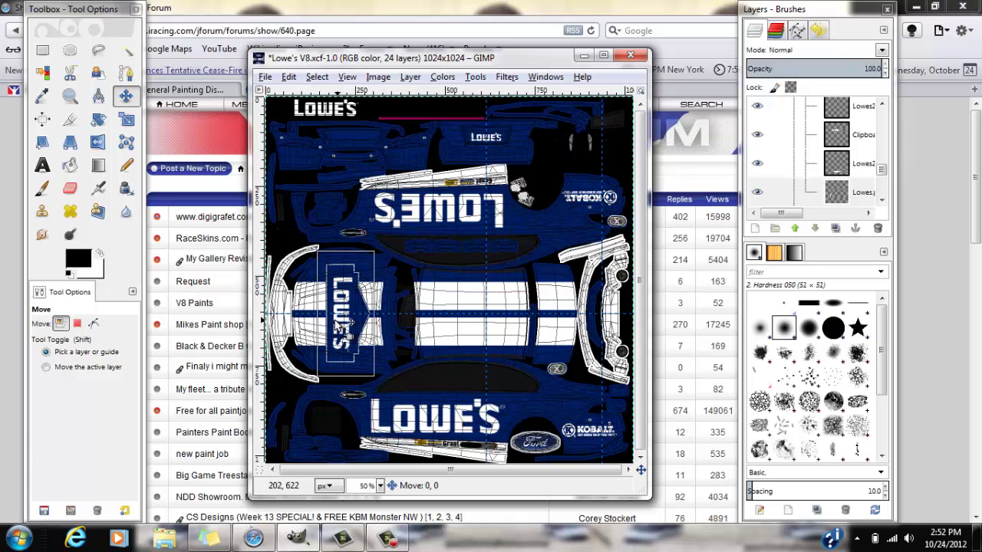
mouse_move(350, 323)
left_mouse_down()
mouse_move(350, 336)
mouse_move(354, 323)
left_mouse_up()
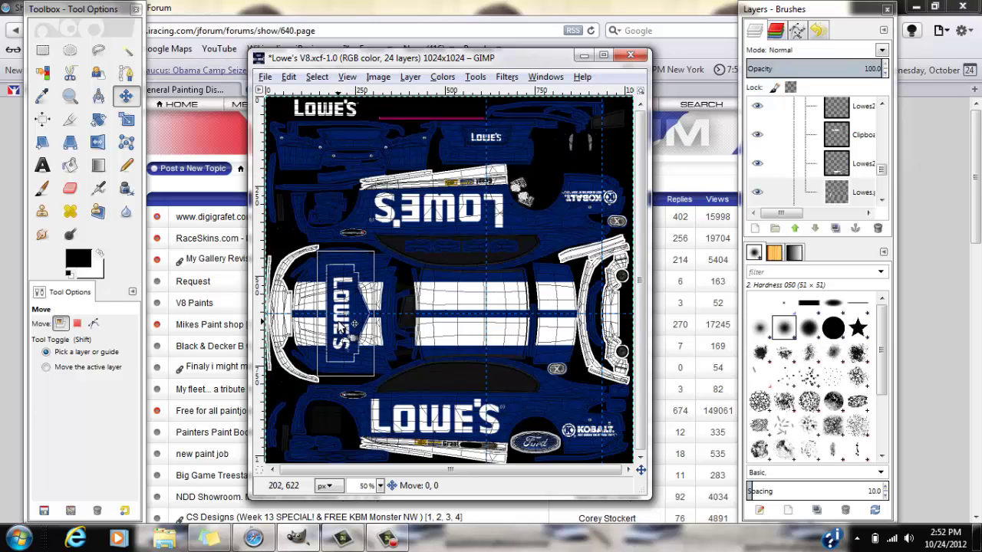
mouse_move(354, 322)
left_mouse_down()
mouse_move(356, 378)
mouse_move(342, 405)
mouse_move(456, 398)
mouse_move(353, 336)
mouse_move(355, 324)
left_mouse_up()
Hide the Wire layer's wireframe overlay again
left_click(372, 353)
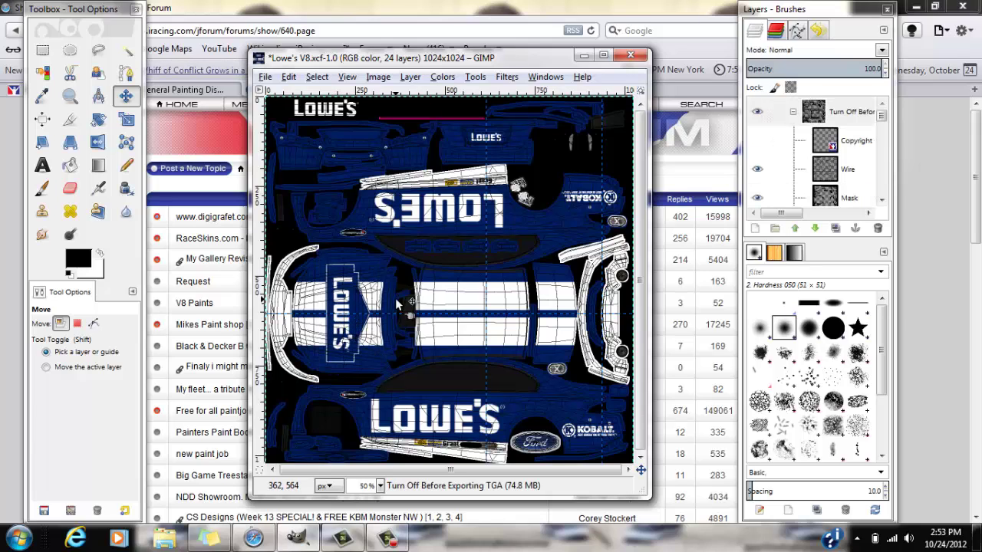
left_click(757, 168)
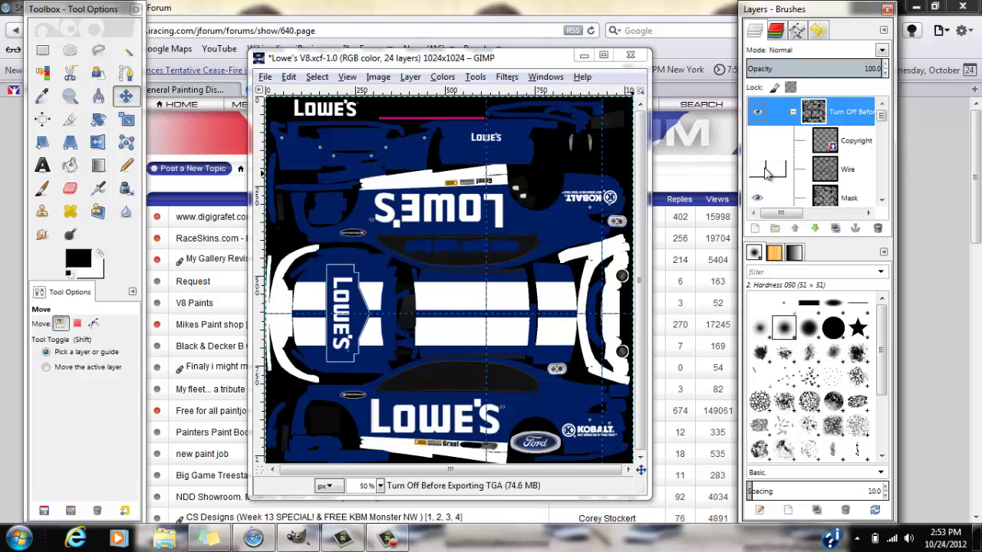
left_click(764, 170)
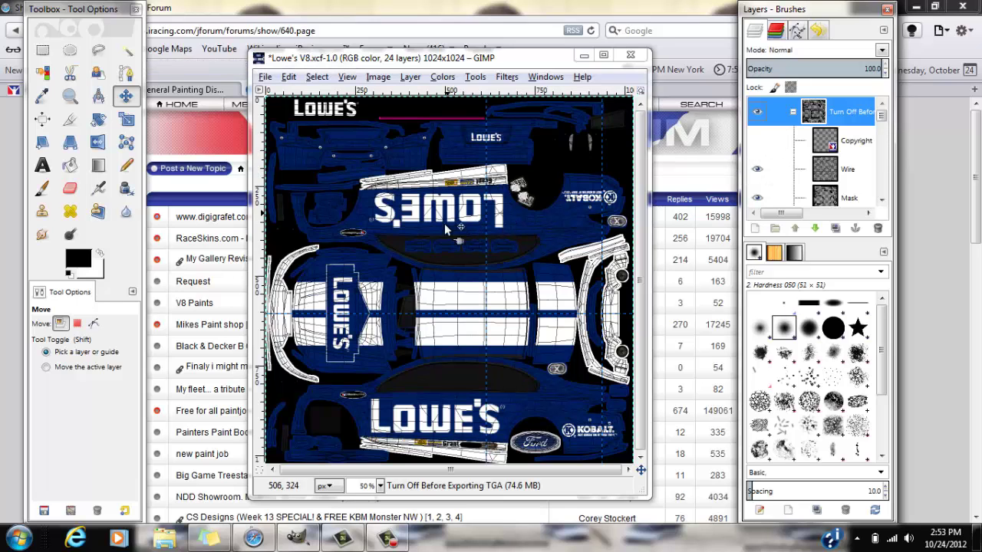
left_click(757, 170)
left_click_drag(883, 119, 884, 184)
Move the vertical guide left onto the hood's centre line
left_click_drag(431, 428, 386, 427)
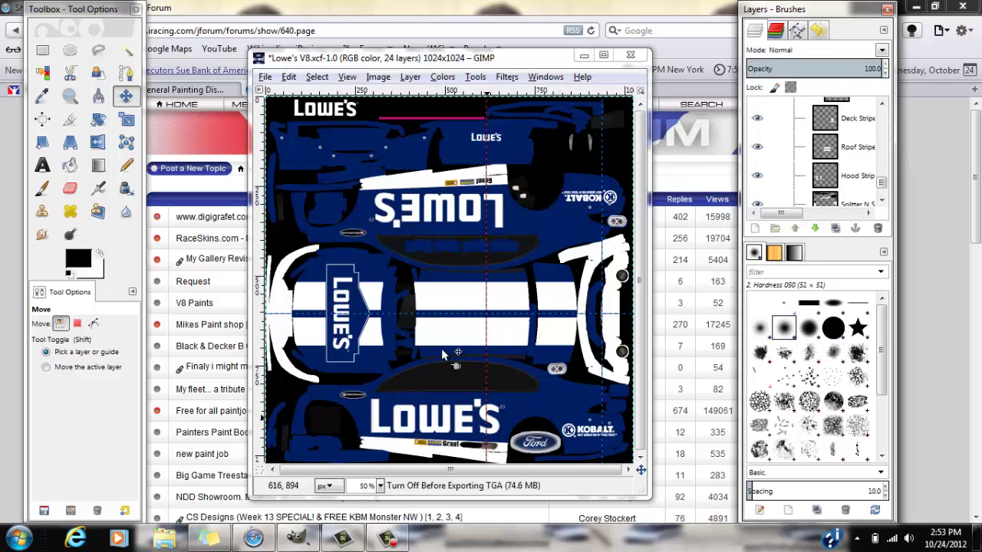
left_click_drag(486, 359, 440, 366)
left_click(415, 426)
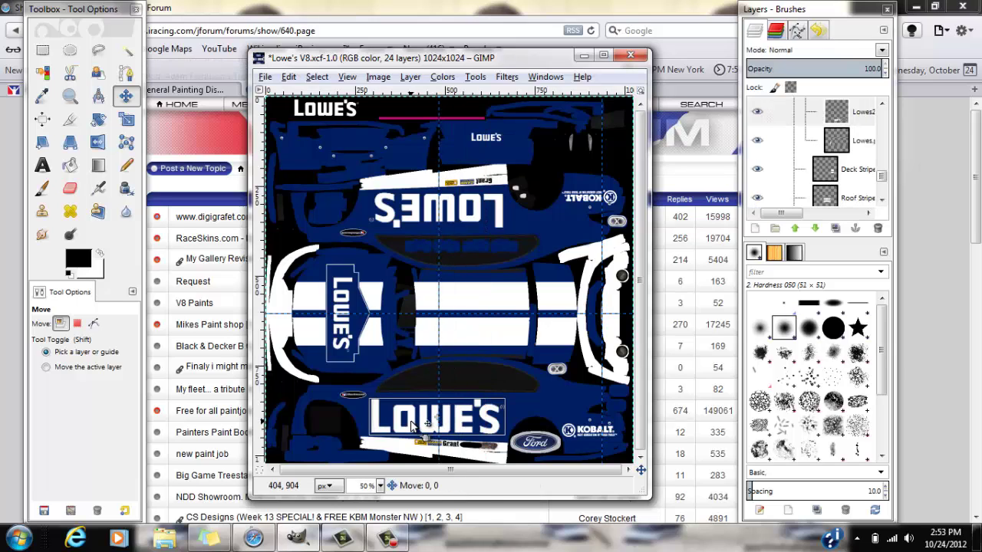
key("Home")
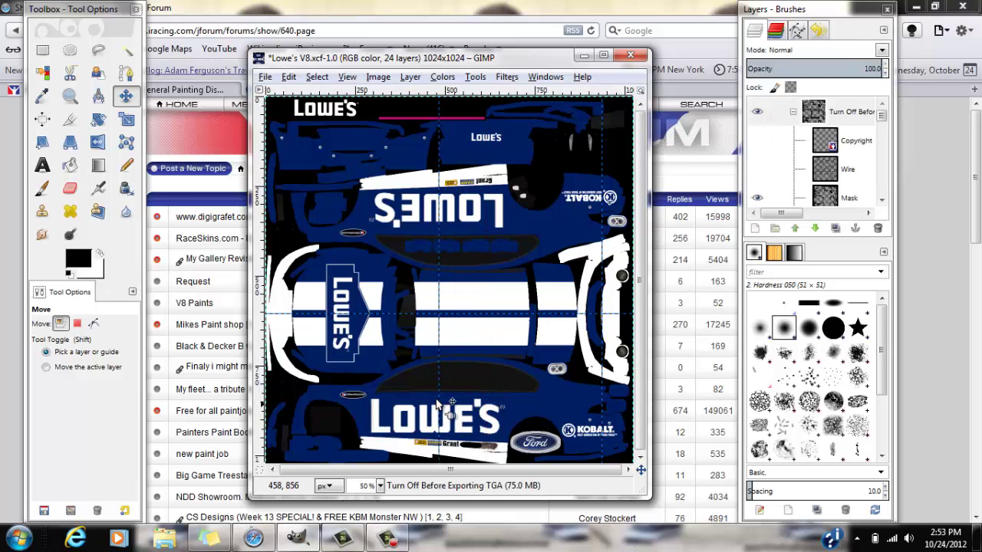
left_click_drag(439, 400, 438, 400)
Nudge the bottom and mirrored top Lowe's logos slightly into alignment
left_click(409, 434)
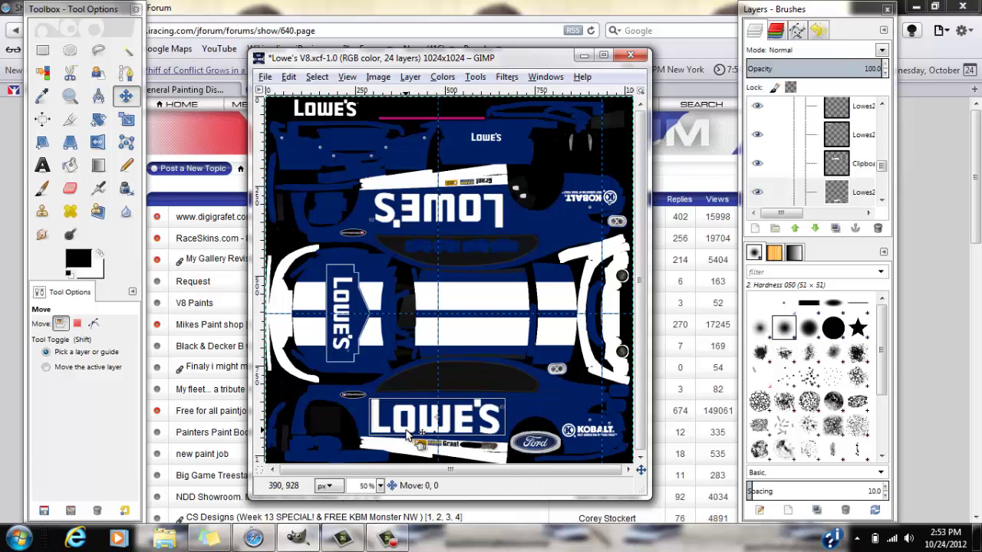
key("Home")
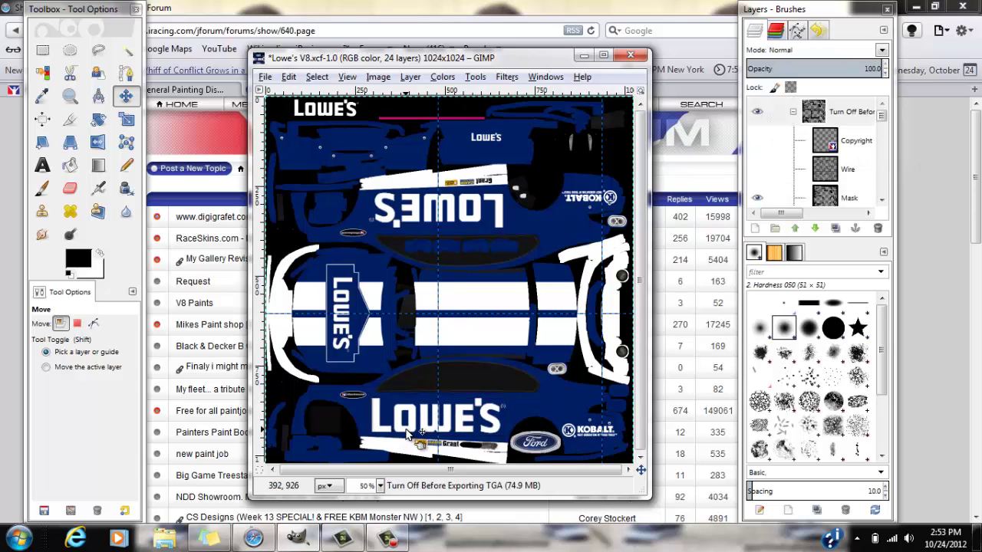
left_click(408, 434)
left_click_drag(409, 434, 408, 435)
key("Home")
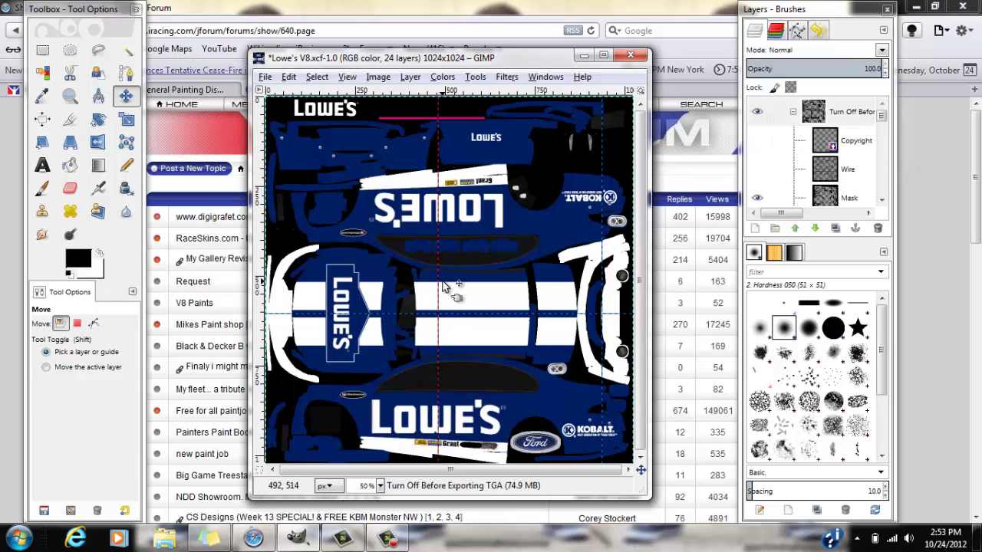
left_click_drag(497, 220, 501, 220)
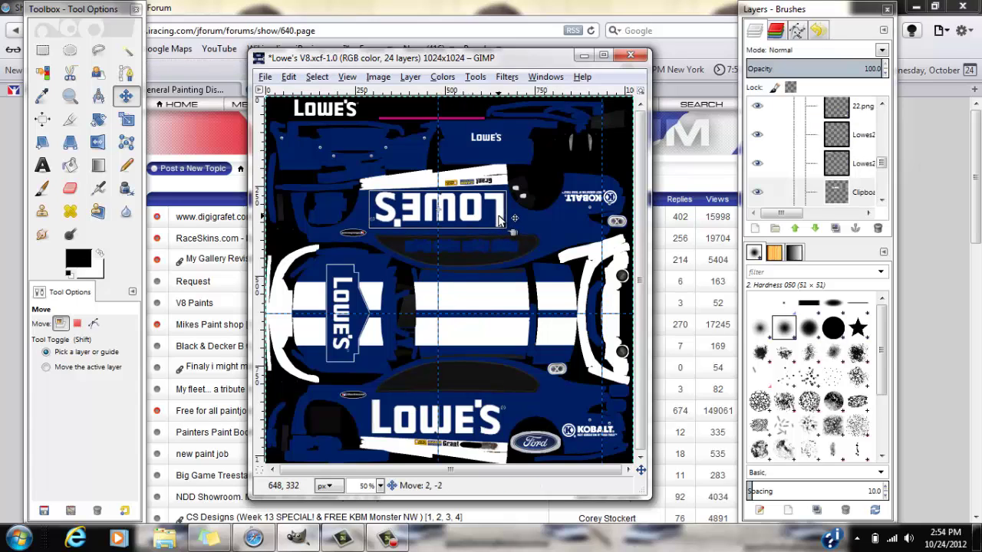
key("Home")
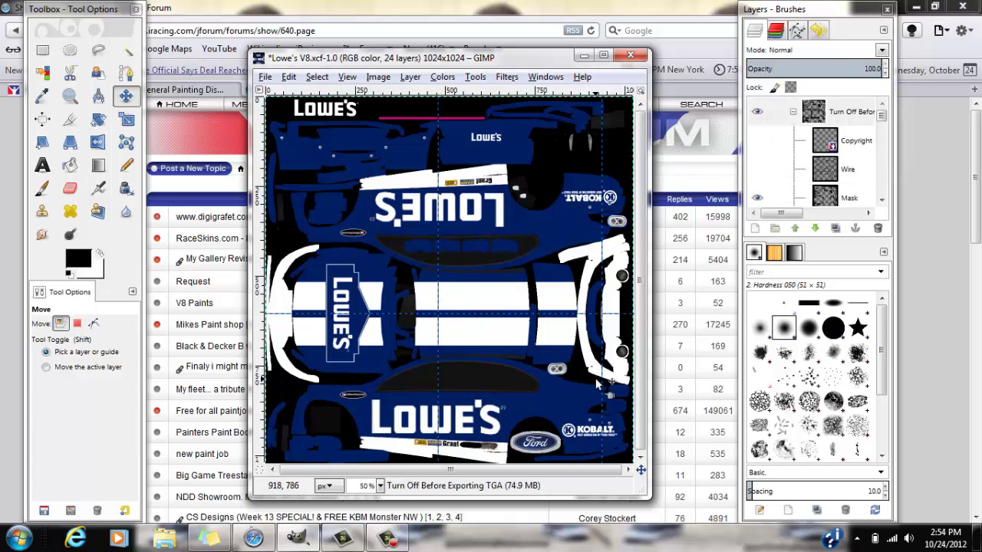
left_click(501, 223)
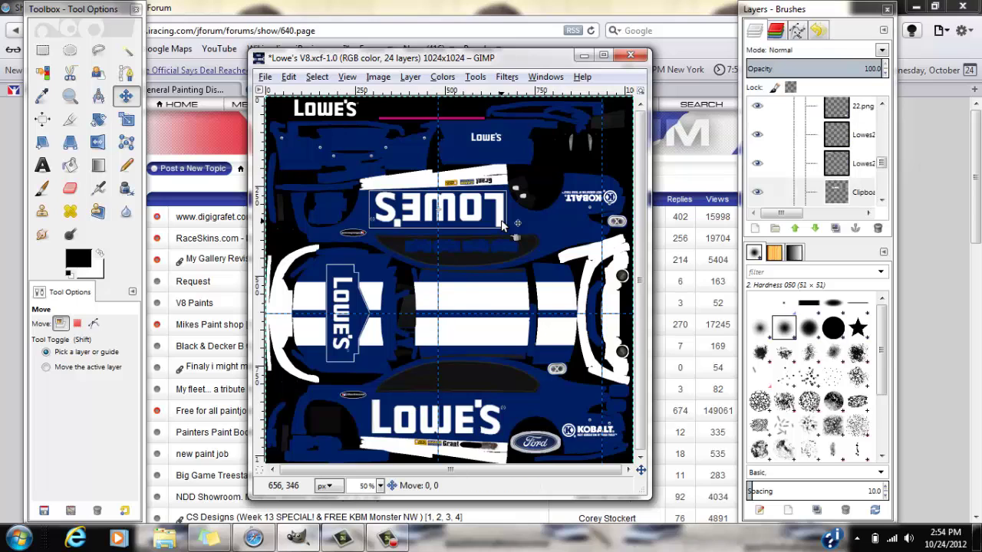
key("Home")
left_click(463, 427)
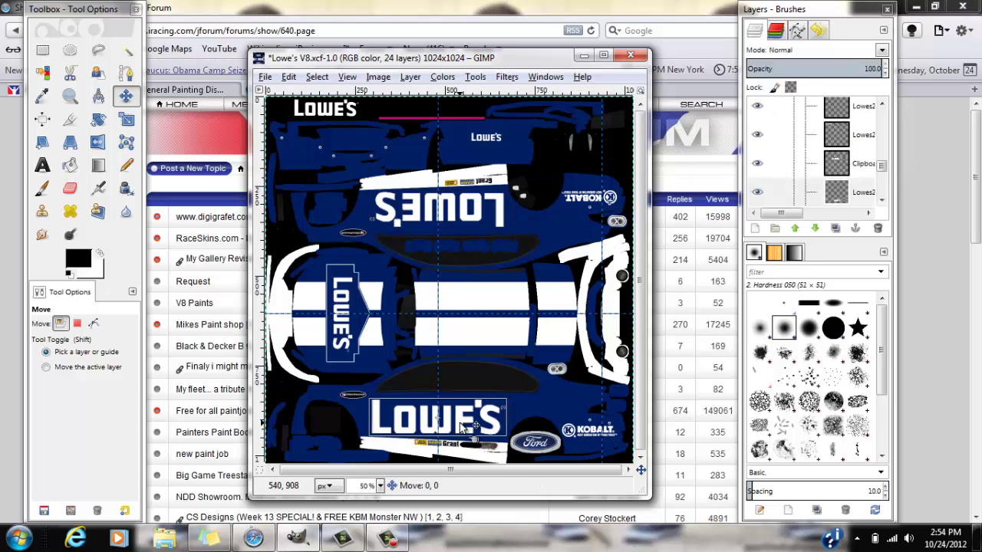
key("Home")
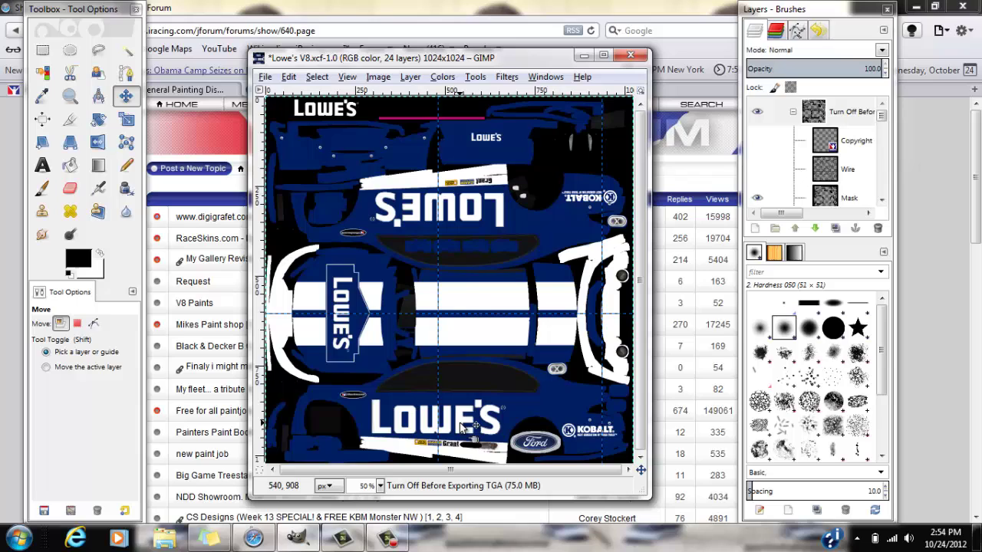
Draw a rectangle selection snapped to the template's guides
left_click(127, 167)
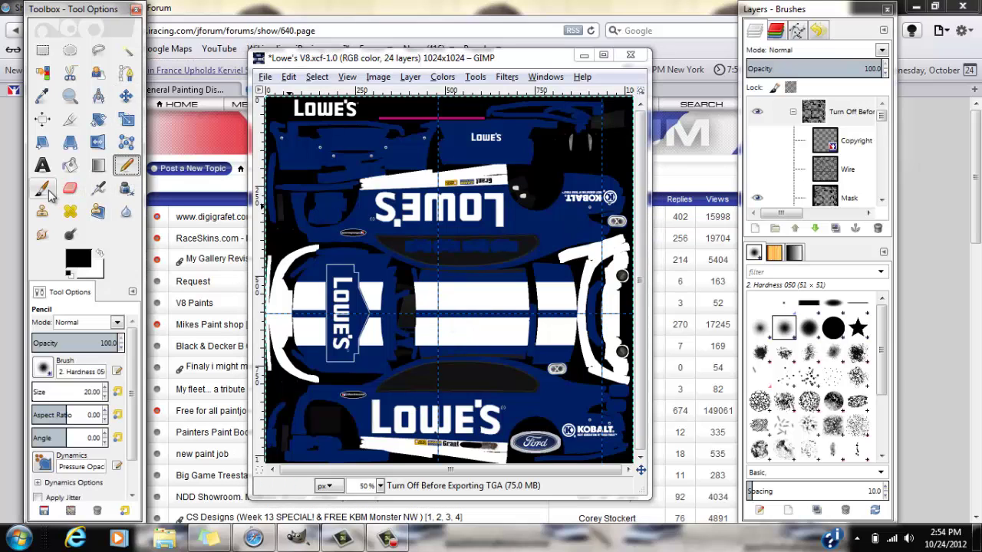
left_click(43, 189)
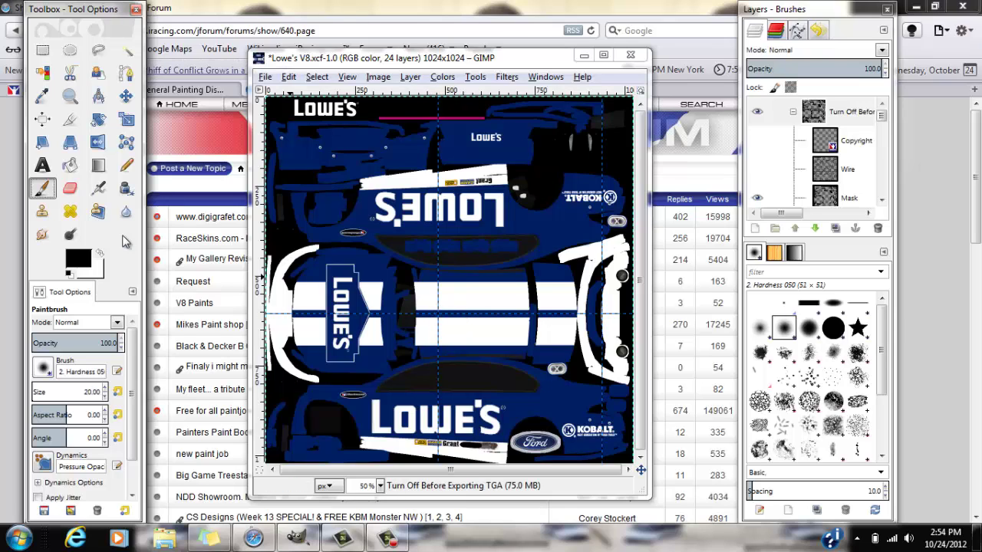
left_click(67, 190)
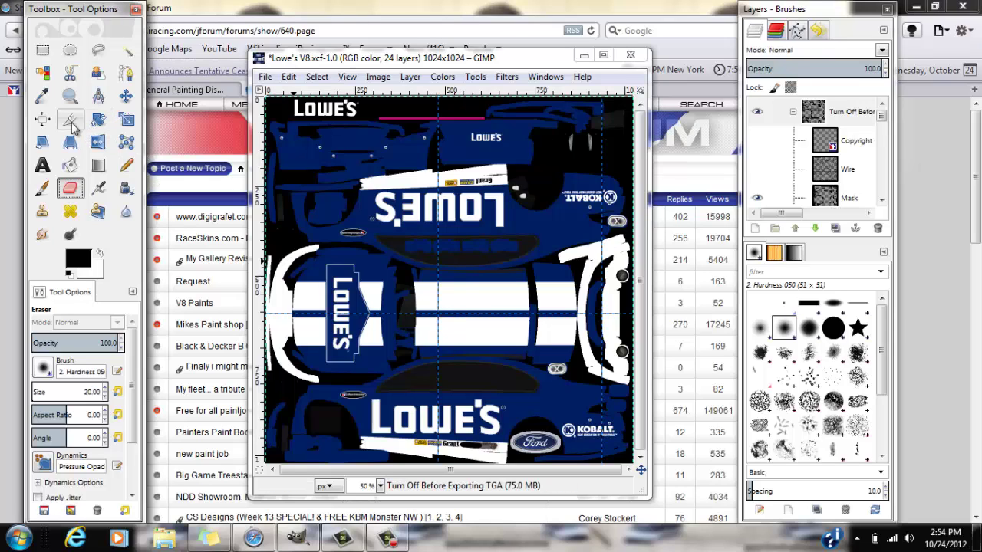
left_click(42, 50)
left_click_drag(439, 266, 561, 232)
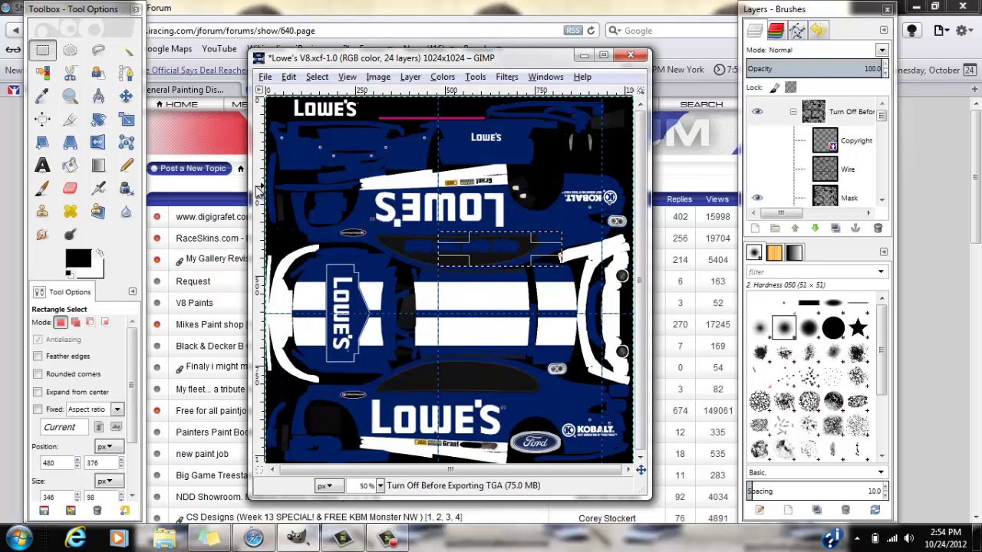
Draw a two-anchor path along the vertical guide and bend it into a leftward curve
left_click(125, 73)
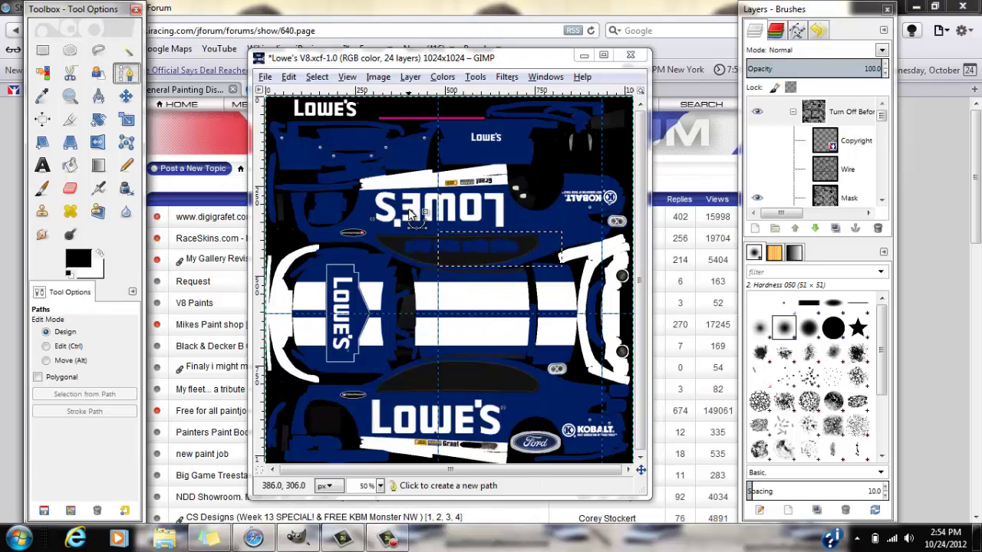
left_click(438, 160)
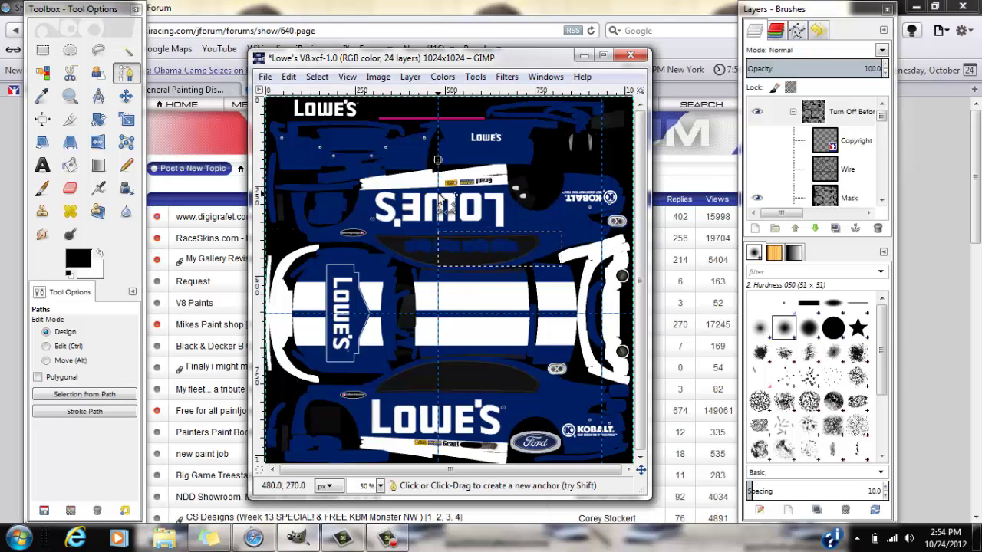
left_click(438, 354)
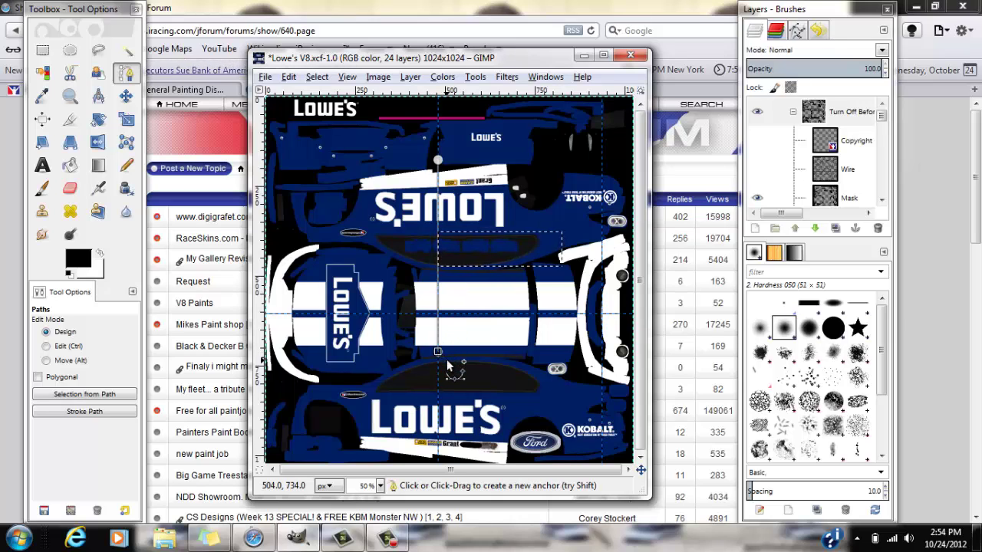
left_click_drag(438, 303, 350, 257)
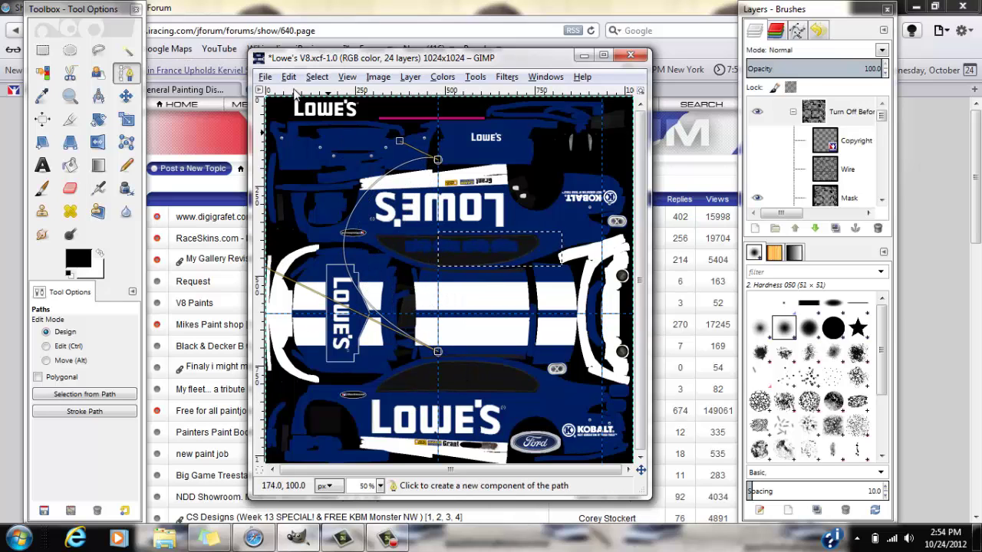
key("m")
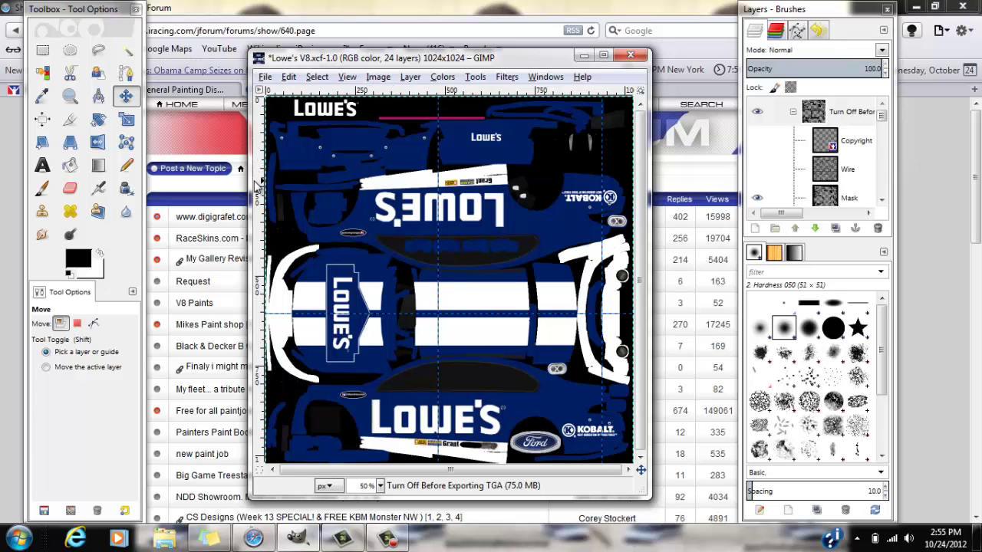
Pull a vertical guide from the left ruler, reposition it, then drag out a horizontal guide
left_click_drag(259, 184, 330, 196)
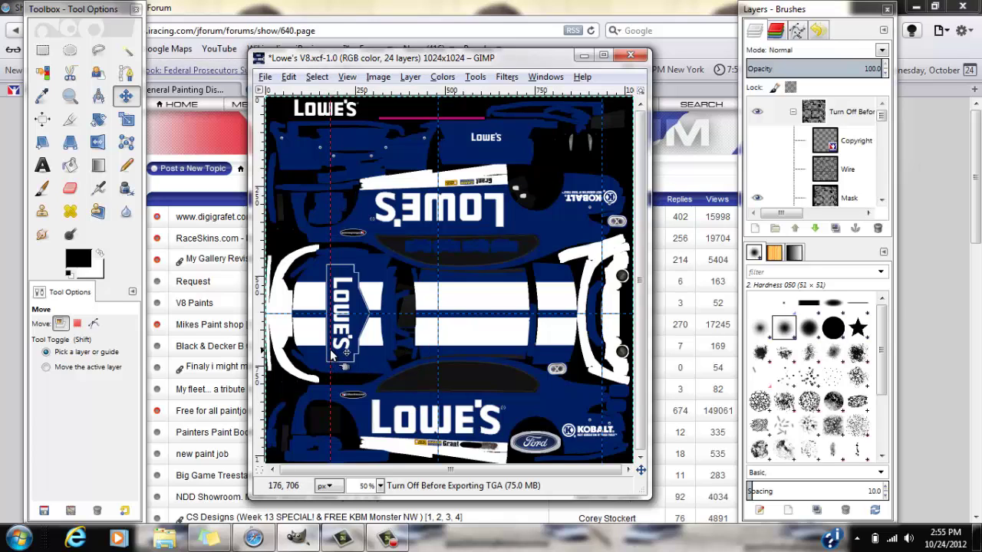
left_click_drag(331, 354, 352, 359)
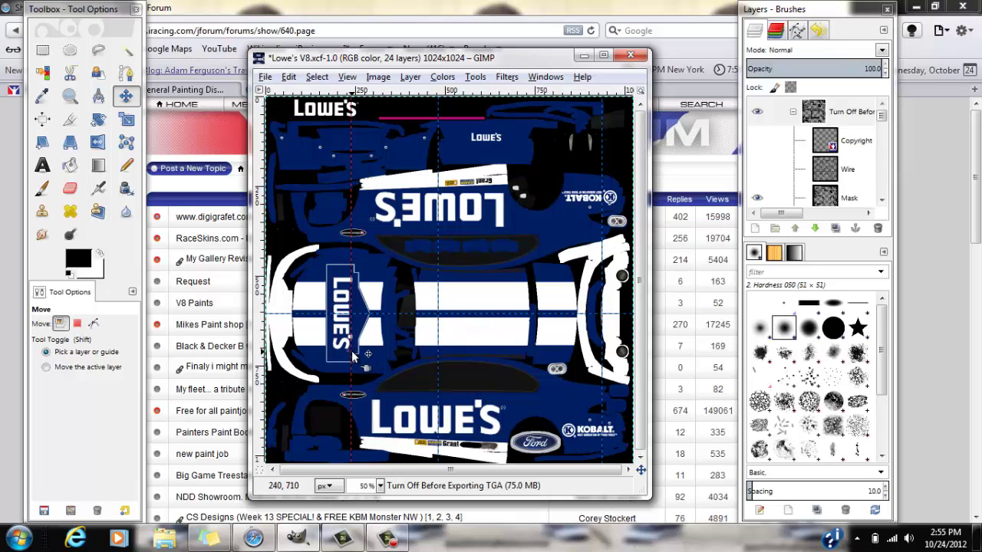
left_click_drag(353, 356, 260, 368)
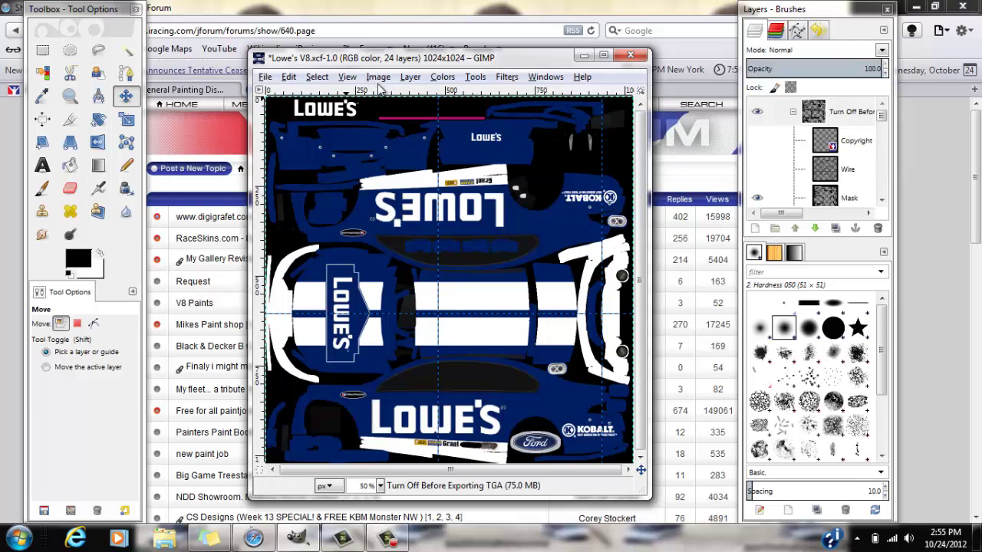
mouse_move(377, 90)
left_mouse_down()
mouse_move(378, 145)
mouse_move(386, 90)
left_mouse_up()
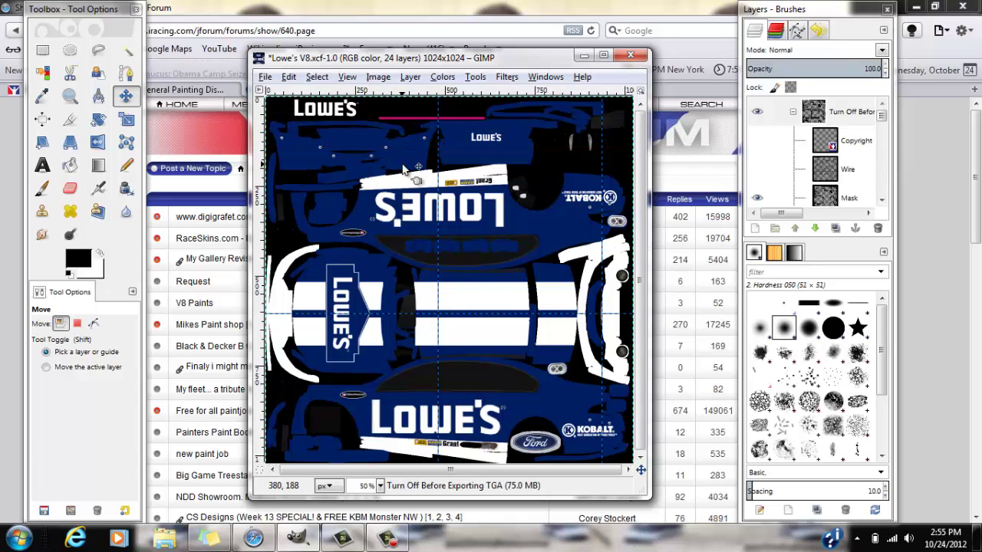
Add a horizontal guide at position 250 via Image > Guides > New Guide, then drag it off
left_click(377, 78)
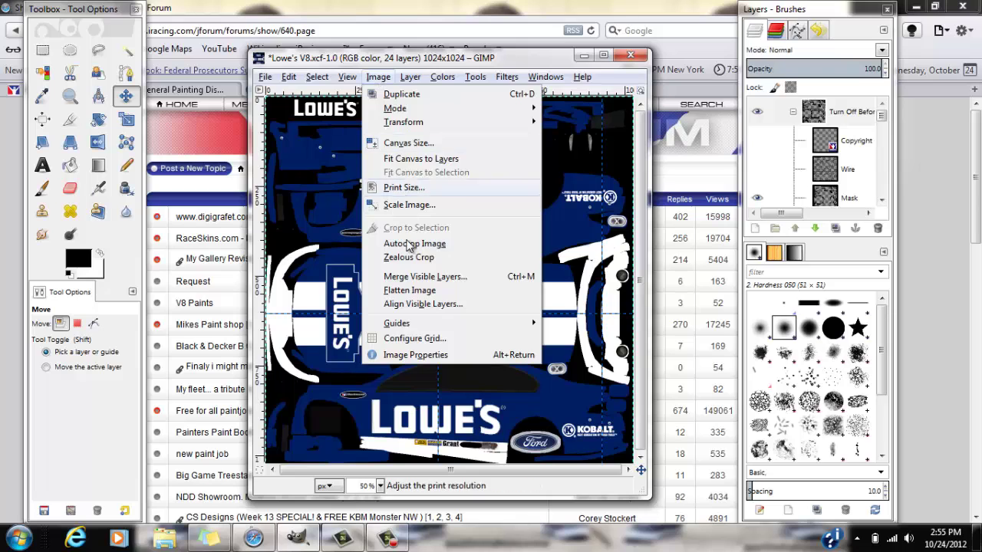
mouse_move(456, 328)
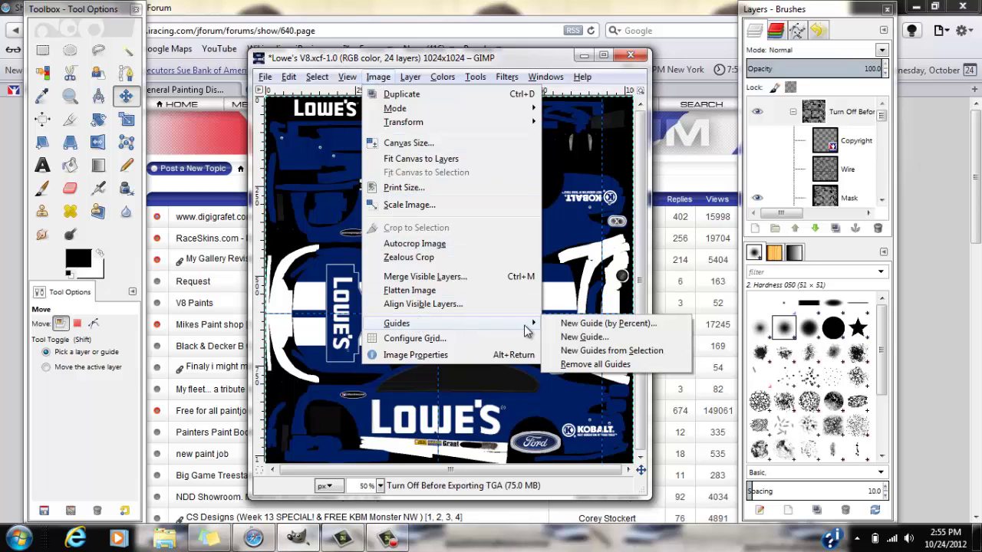
left_click(585, 336)
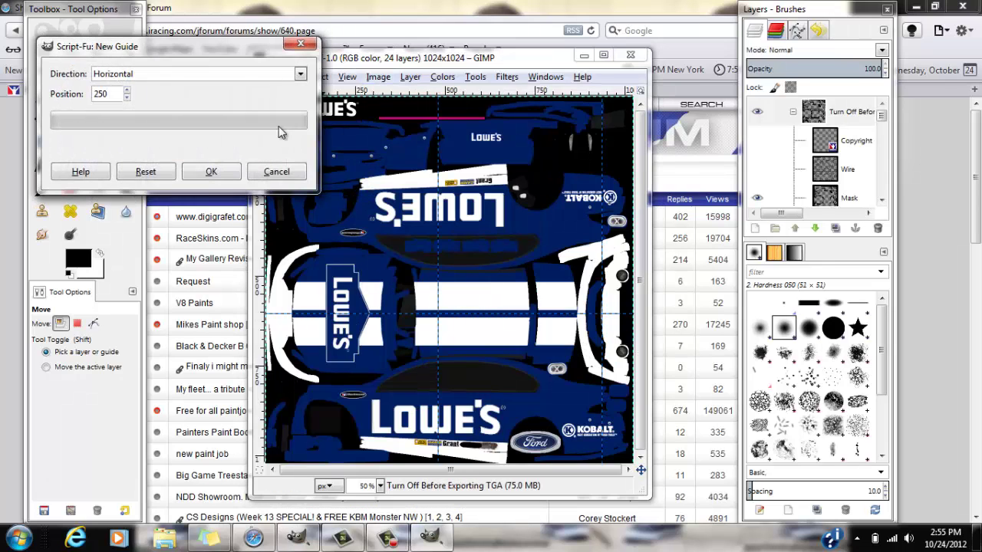
left_click(299, 76)
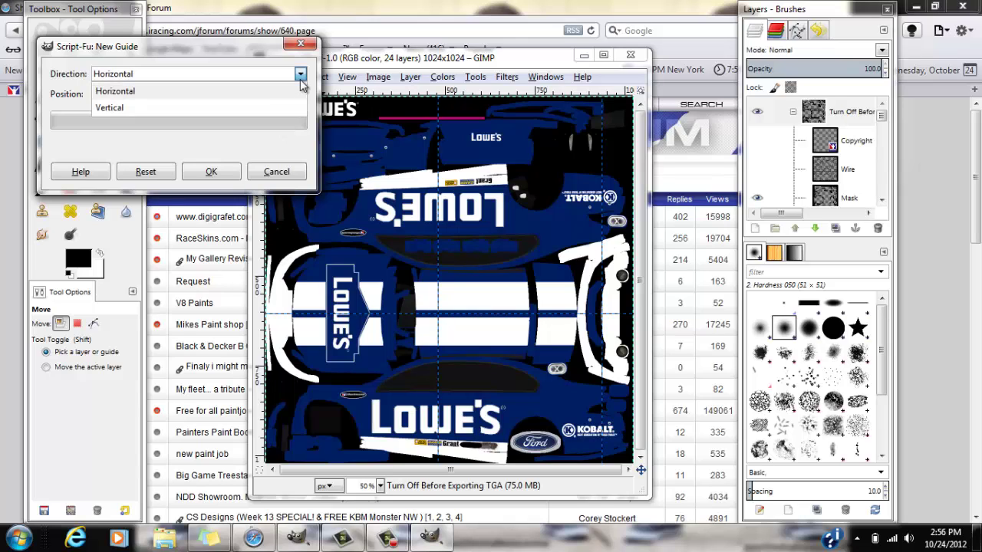
left_click(301, 80)
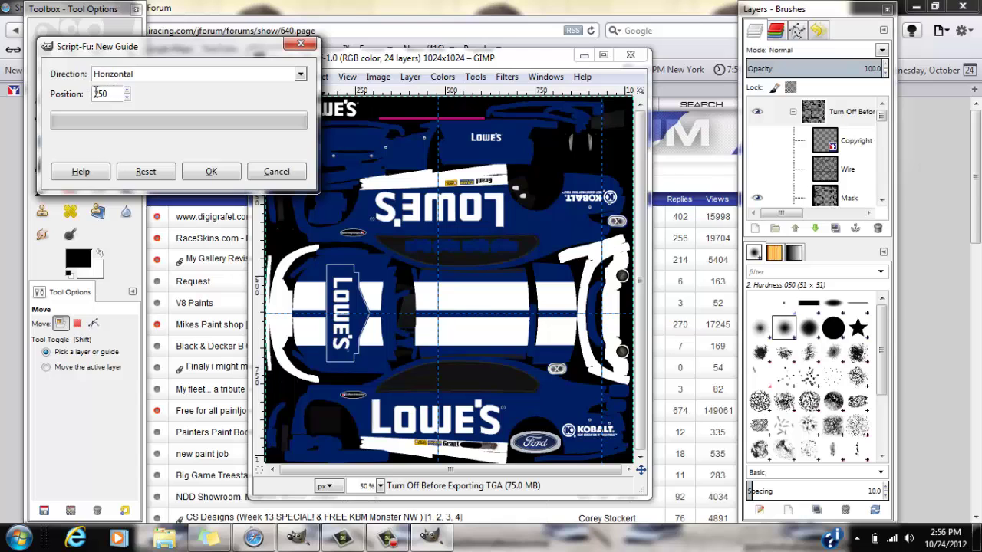
left_click_drag(184, 90, 336, 320)
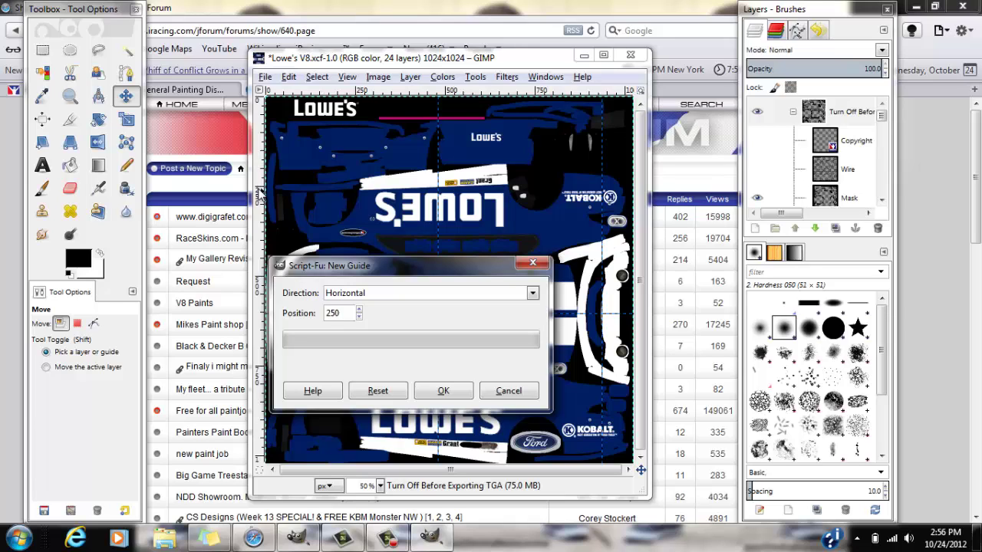
left_click(434, 394)
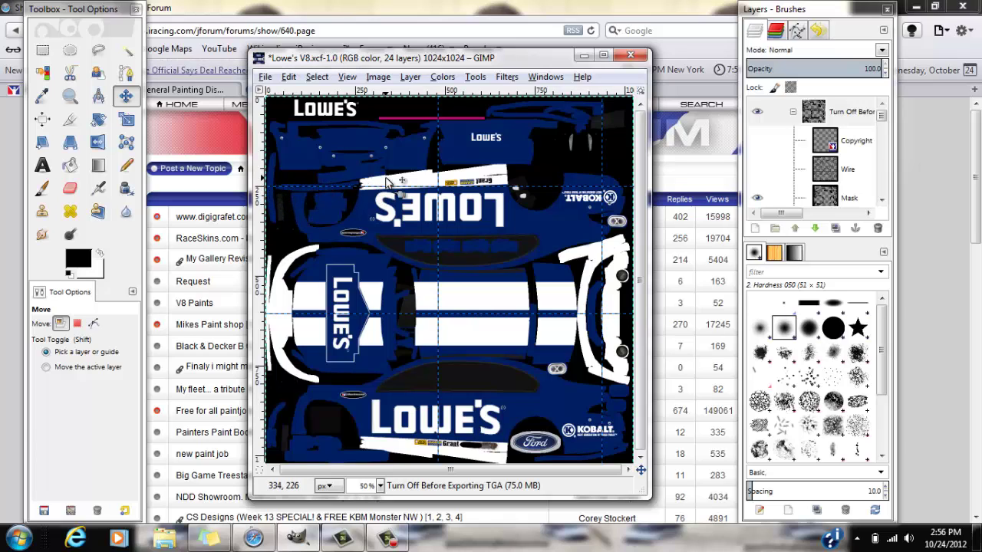
left_click_drag(402, 188, 389, 88)
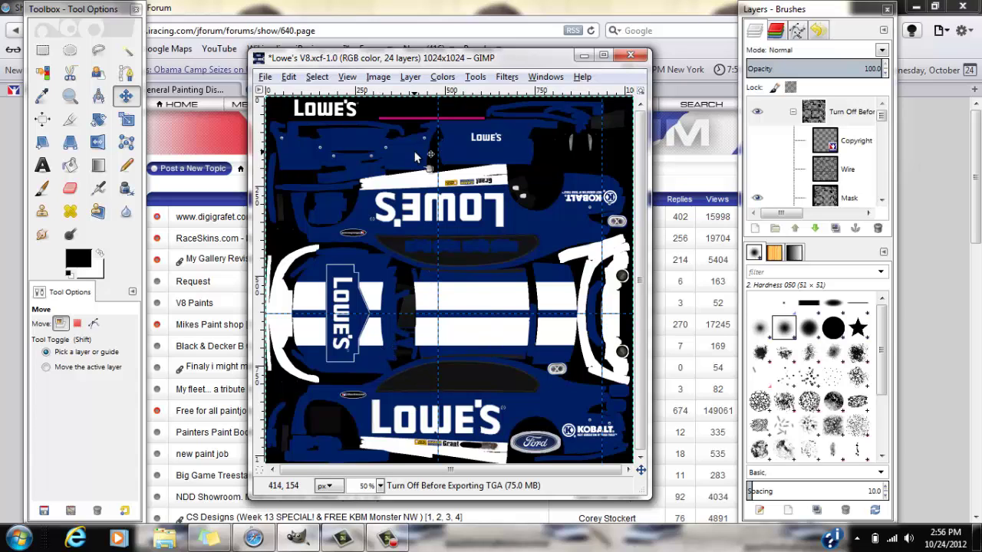
Open the Image menu to reach the grid configuration
left_click(379, 78)
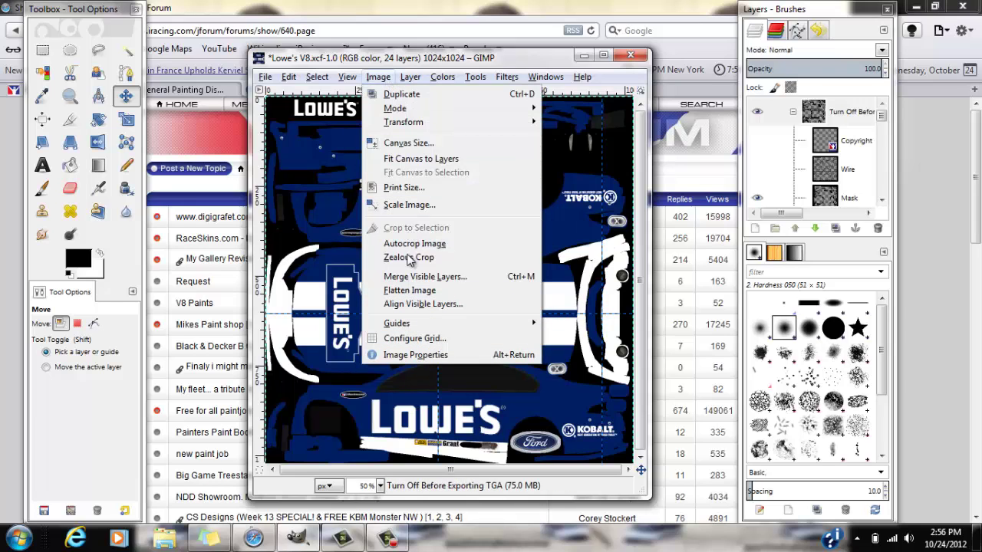
In Configure Grid, make the lines dashed with gray foreground and white background colours
left_click(420, 338)
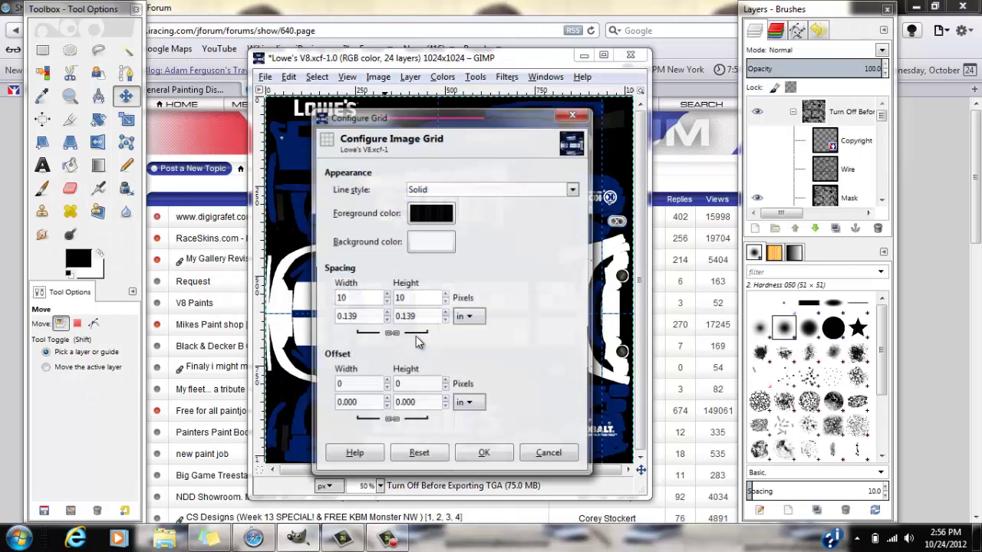
left_click(486, 192)
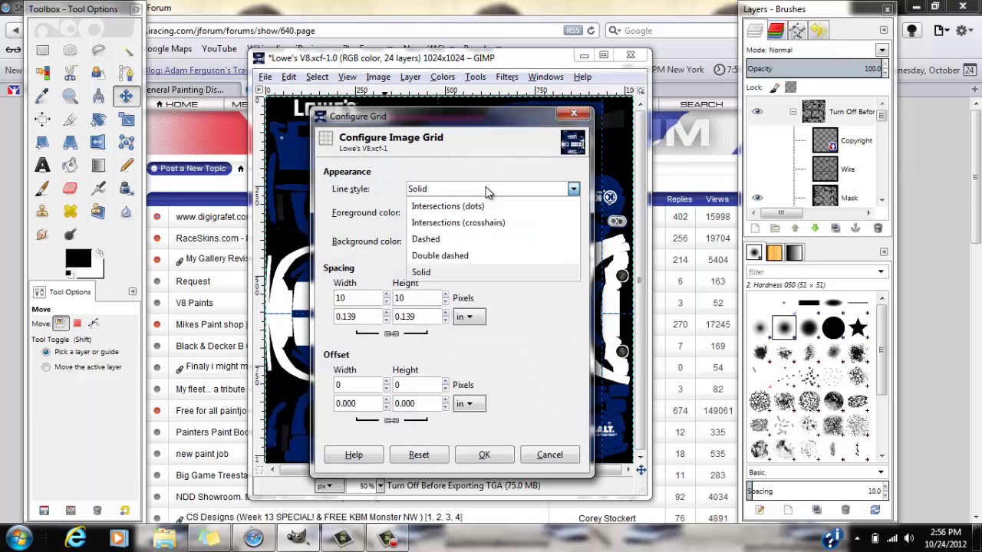
left_click(474, 239)
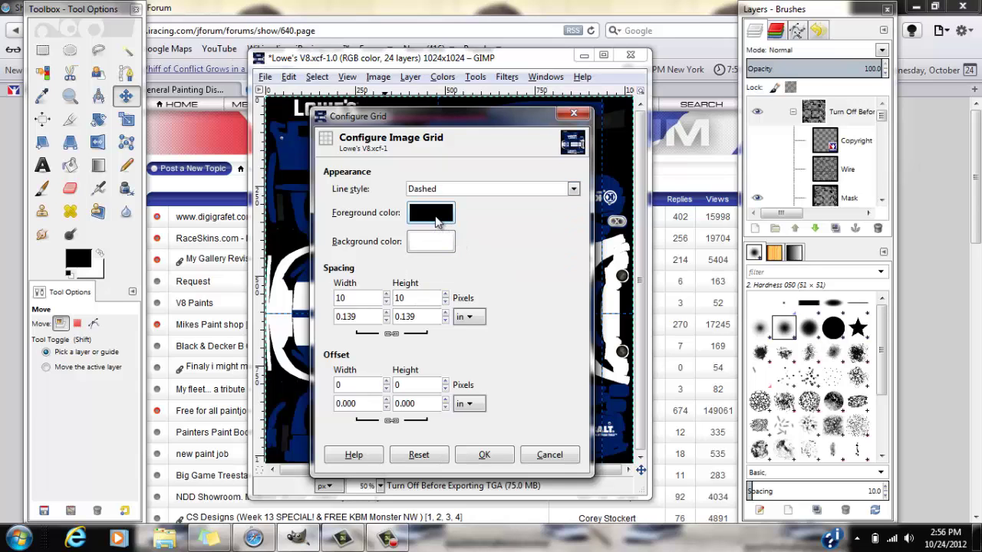
left_click_drag(439, 120, 500, 199)
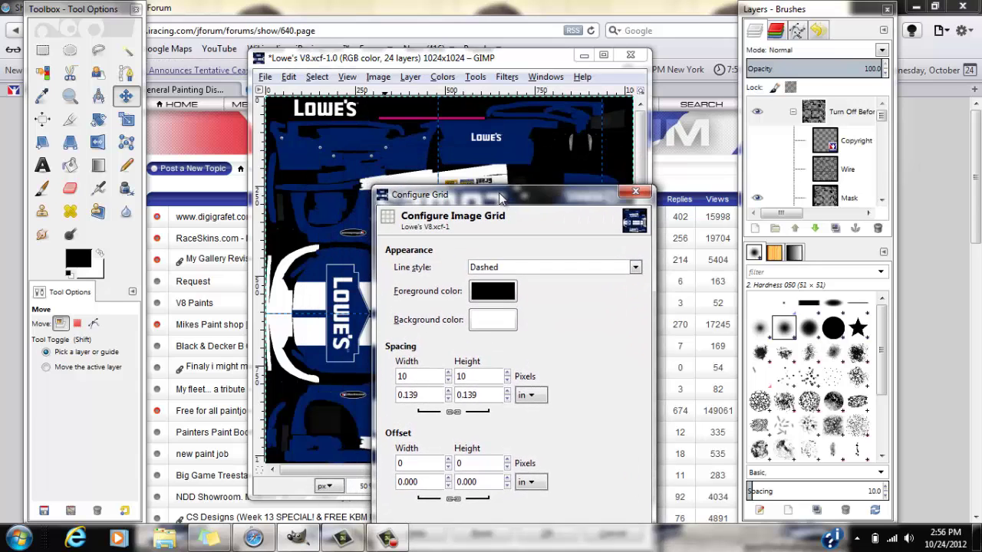
left_click(493, 292)
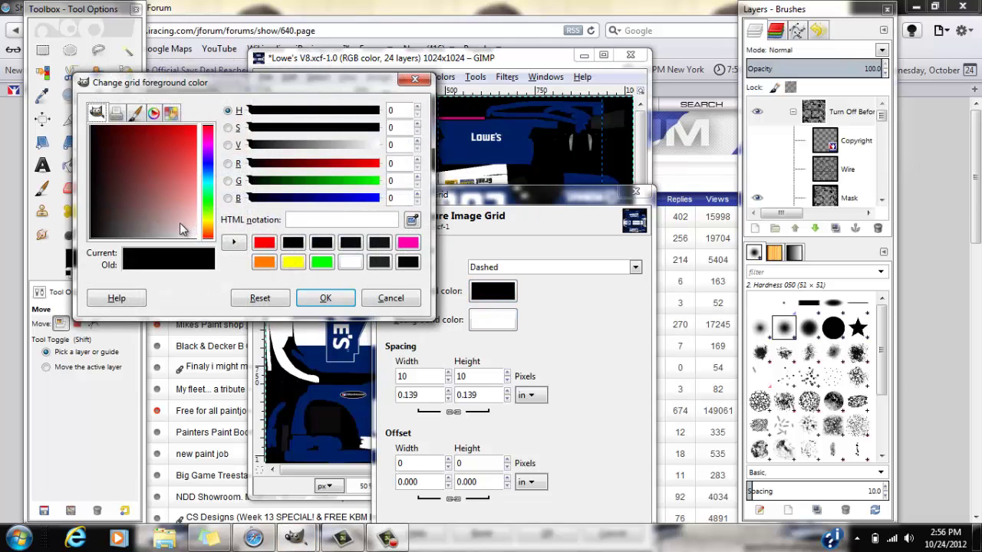
left_click_drag(146, 189, 132, 244)
left_click(321, 300)
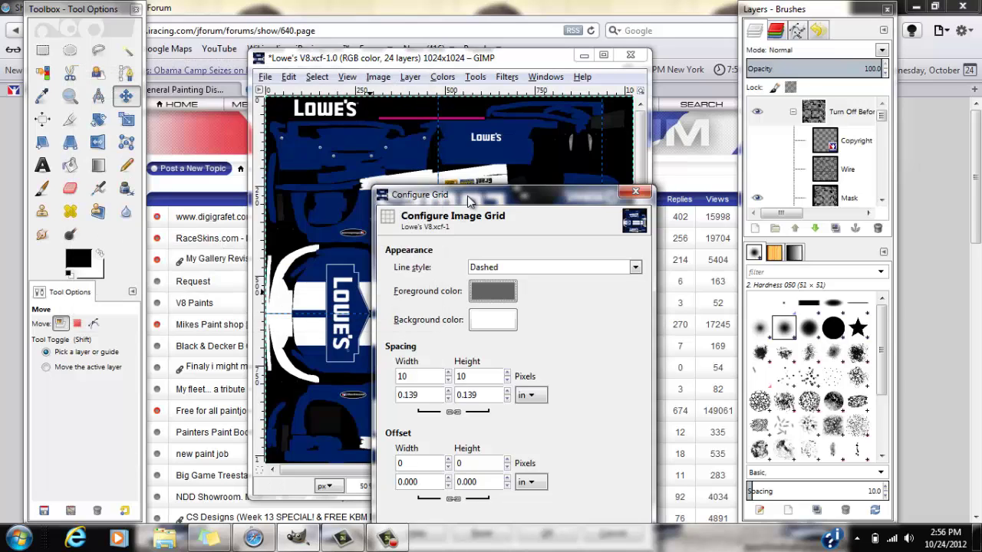
left_click_drag(467, 196, 420, 106)
left_click(439, 233)
left_click(341, 314)
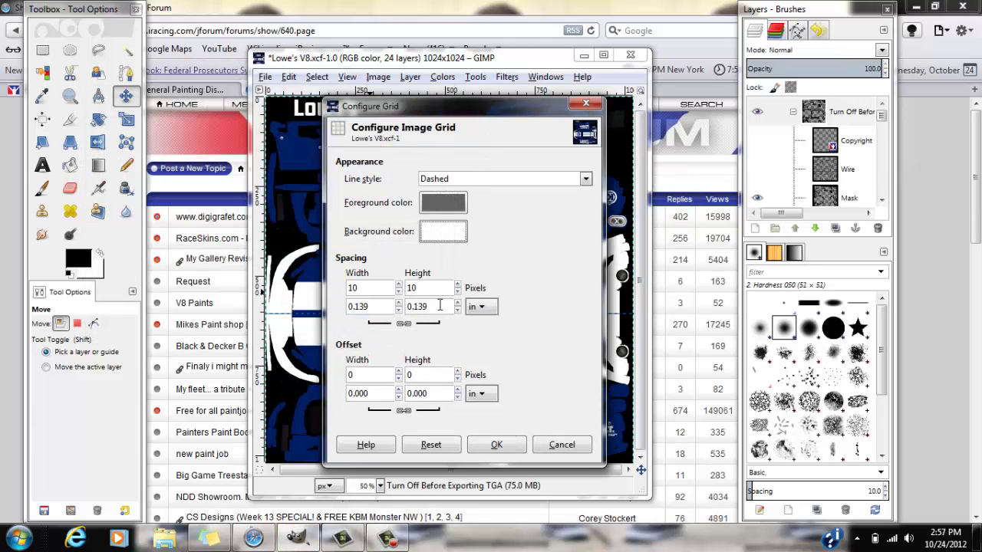
Set the grid spacing to 100 × 100 pixels and apply the grid
left_click(398, 285)
left_click(399, 285)
left_click(399, 285)
scroll(398, 287, "up", 9)
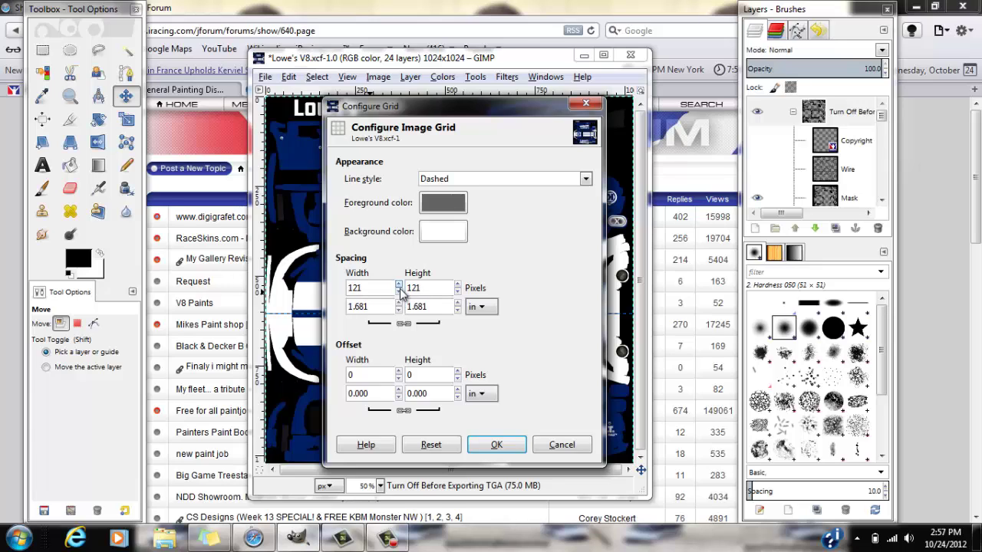
scroll(399, 290, "down", 20)
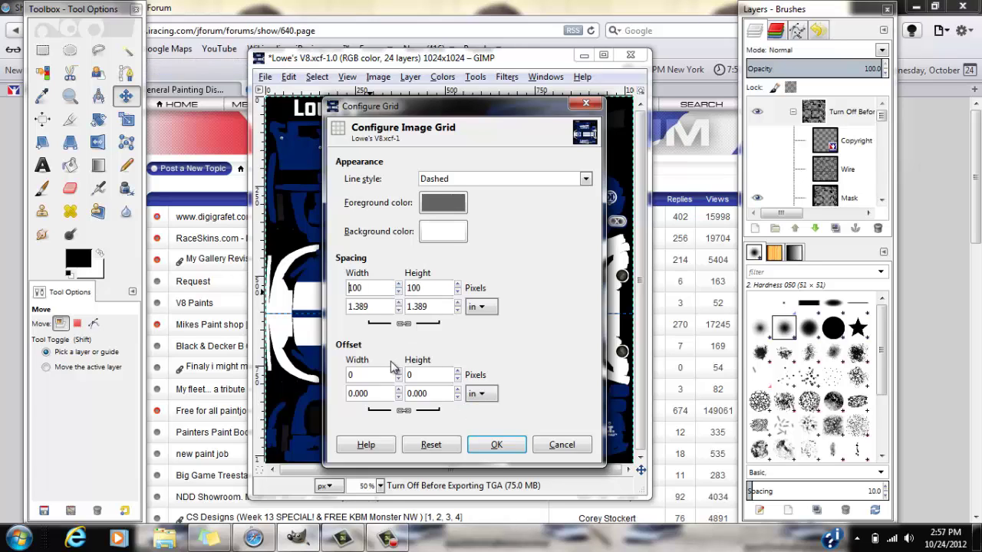
left_click(496, 443)
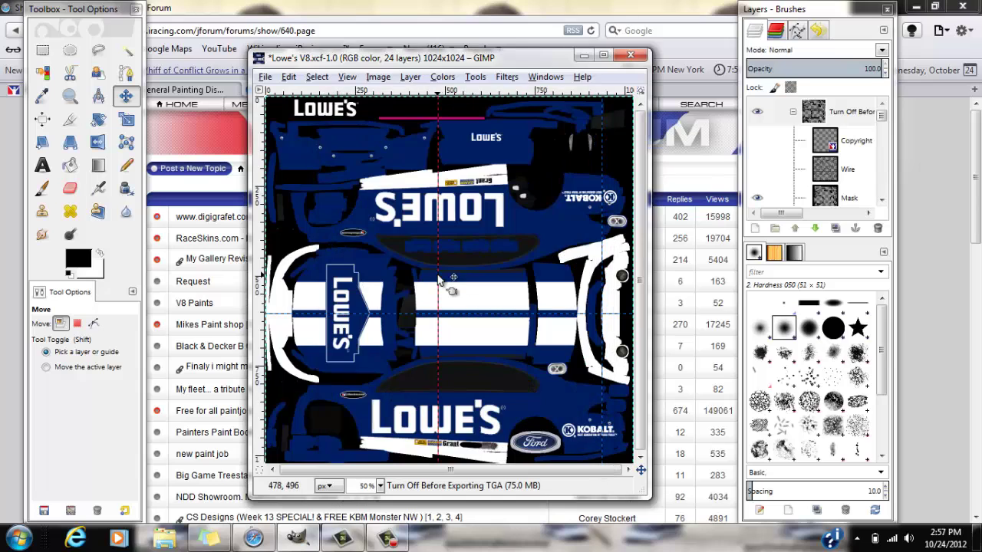
Turn on View > Show Grid, then move the vertical Lowe's logo and put it back in place
left_click(347, 77)
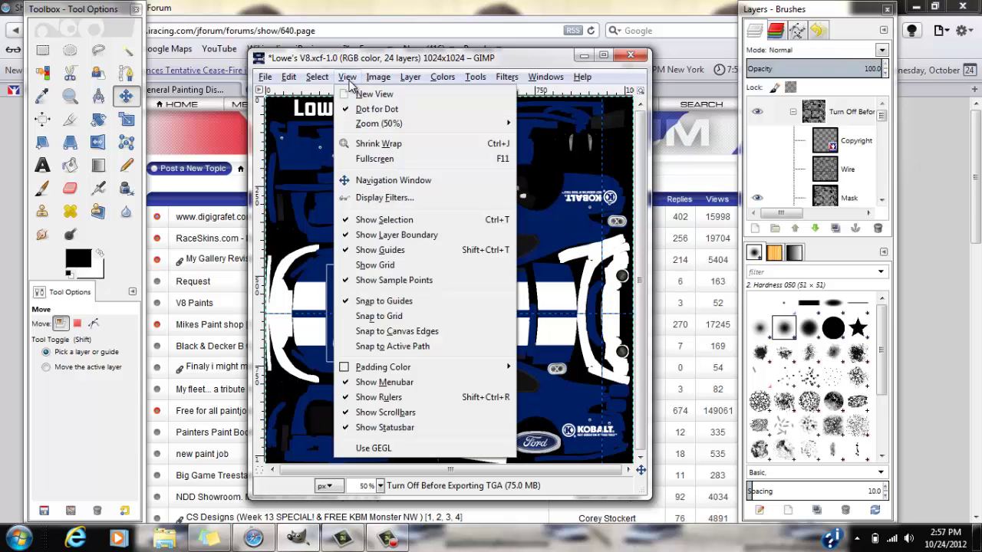
left_click(389, 269)
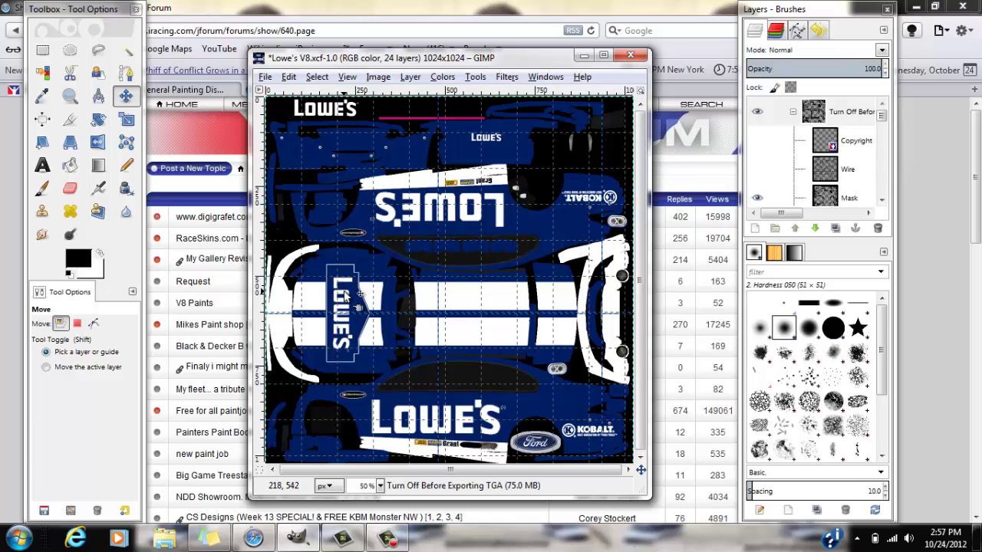
left_click_drag(347, 293, 367, 285)
left_click(367, 285)
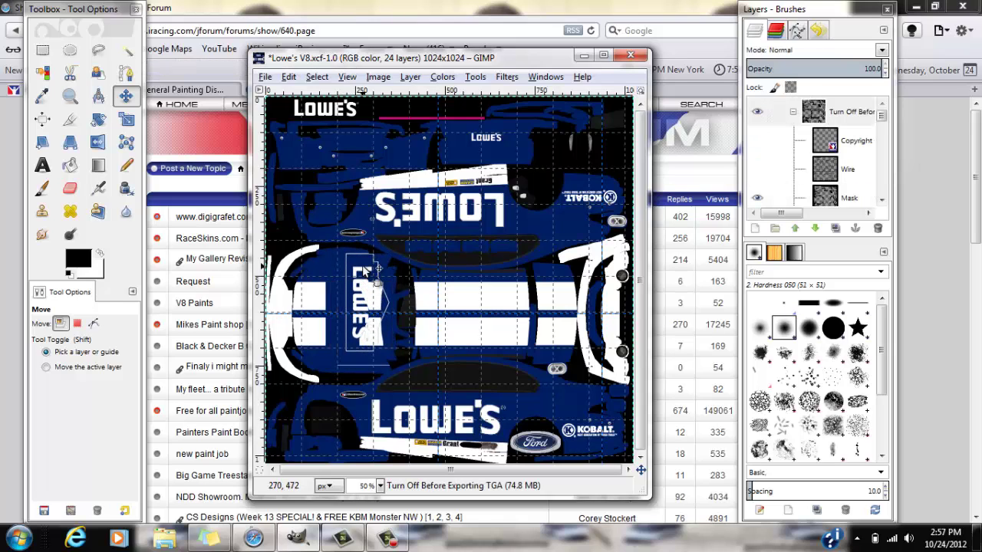
left_click(376, 268)
left_click(376, 268)
left_click_drag(376, 270, 357, 286)
left_click(418, 94)
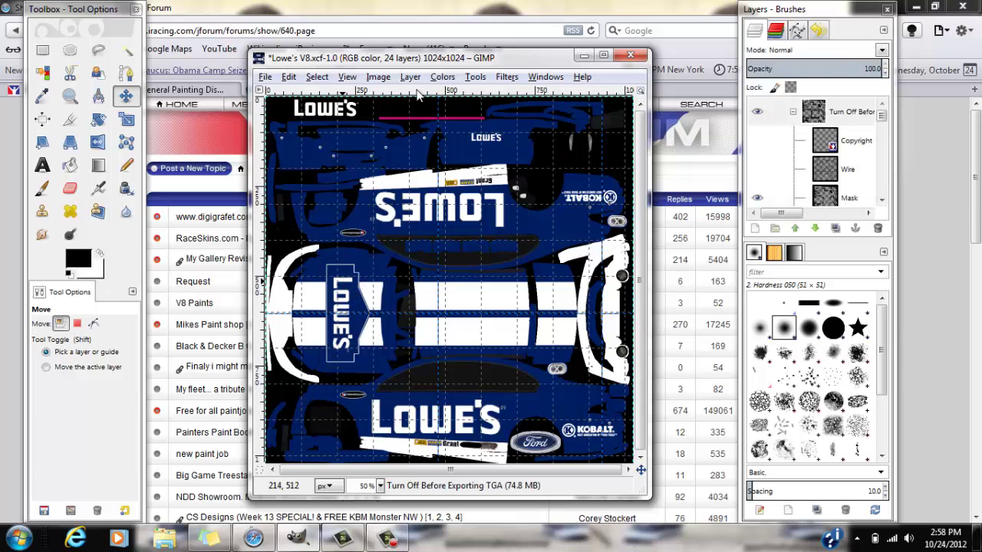
Toggle the image grid off and back on from the View menu
left_click(352, 79)
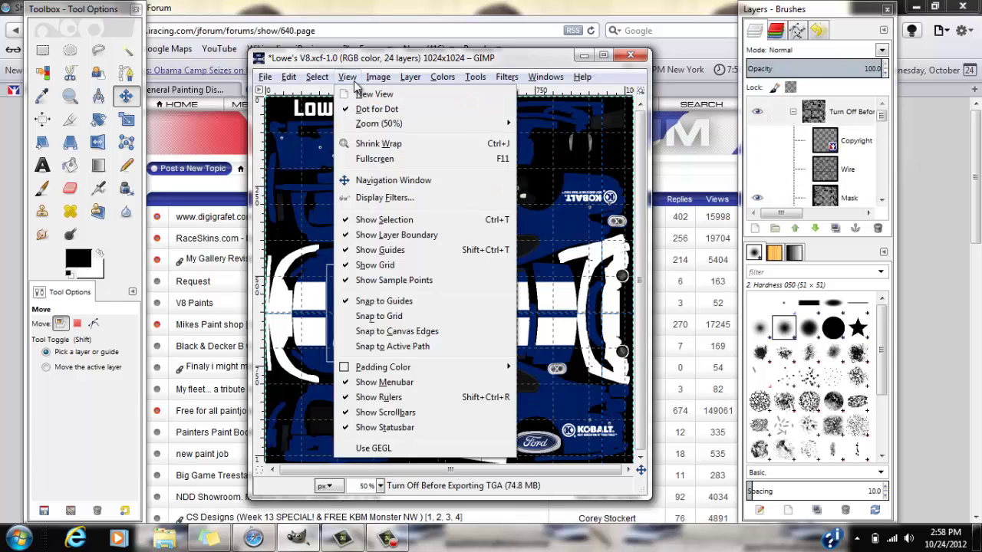
left_click(368, 205)
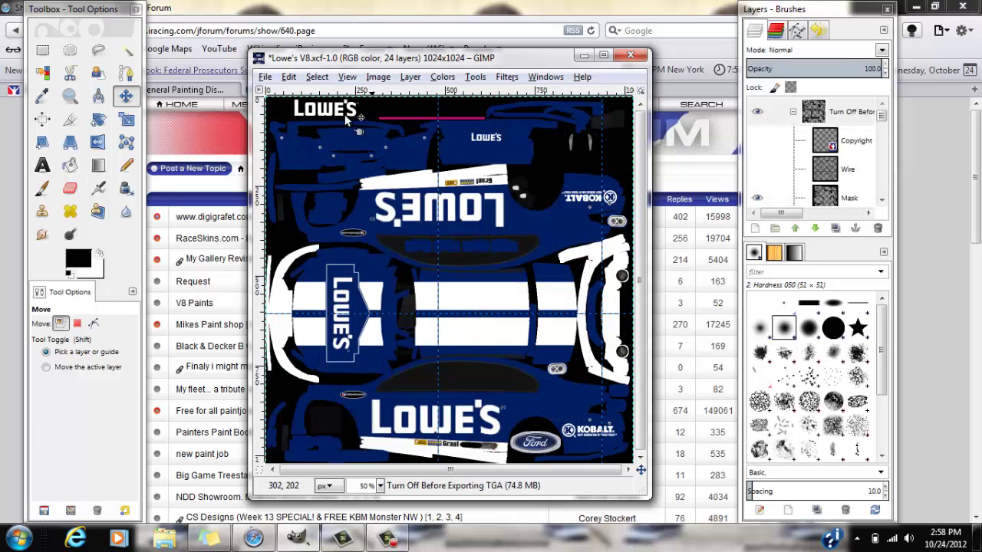
left_click(346, 78)
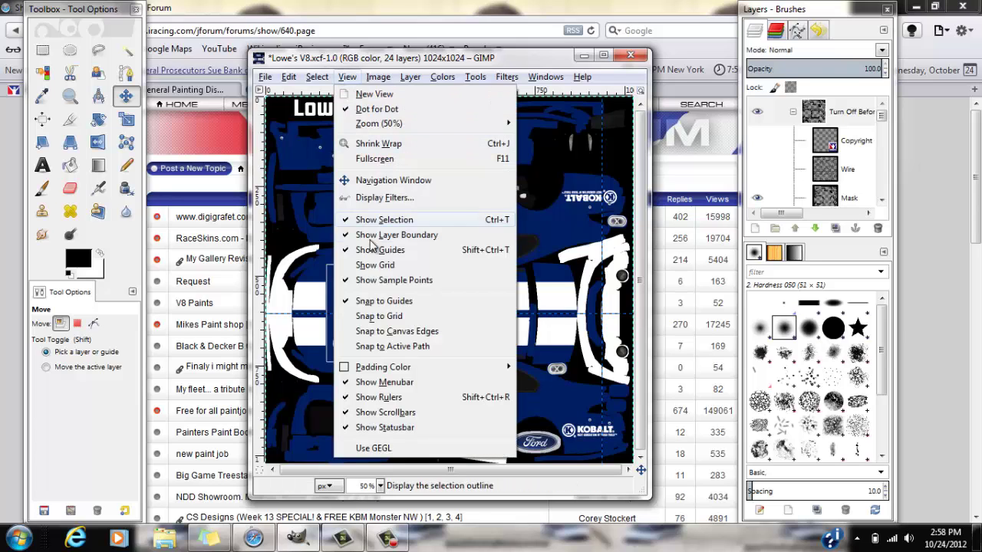
left_click(383, 265)
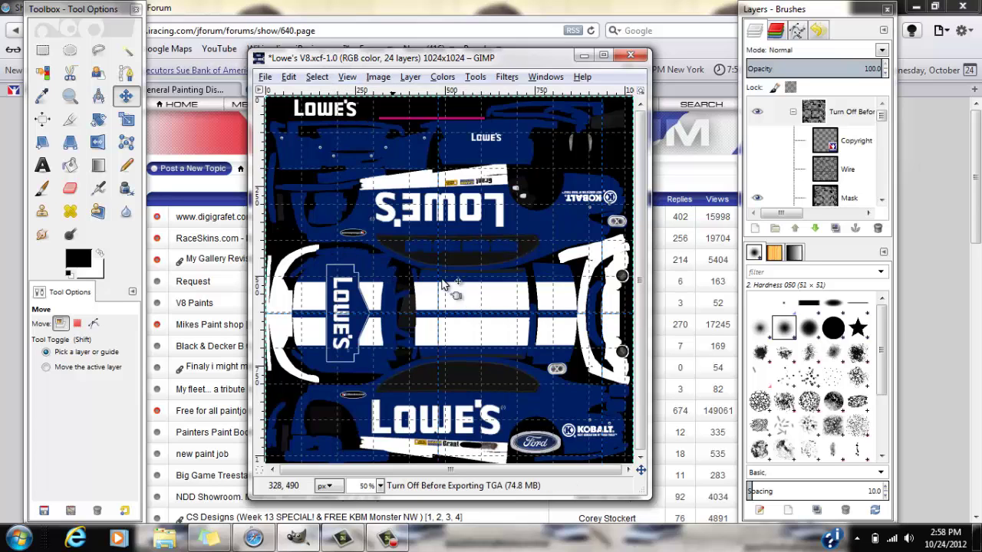
Hide and re-show the Turn Off Before Exporting TGA overlay, then turn the grid off
left_click(757, 111)
left_click(266, 78)
left_click(270, 79)
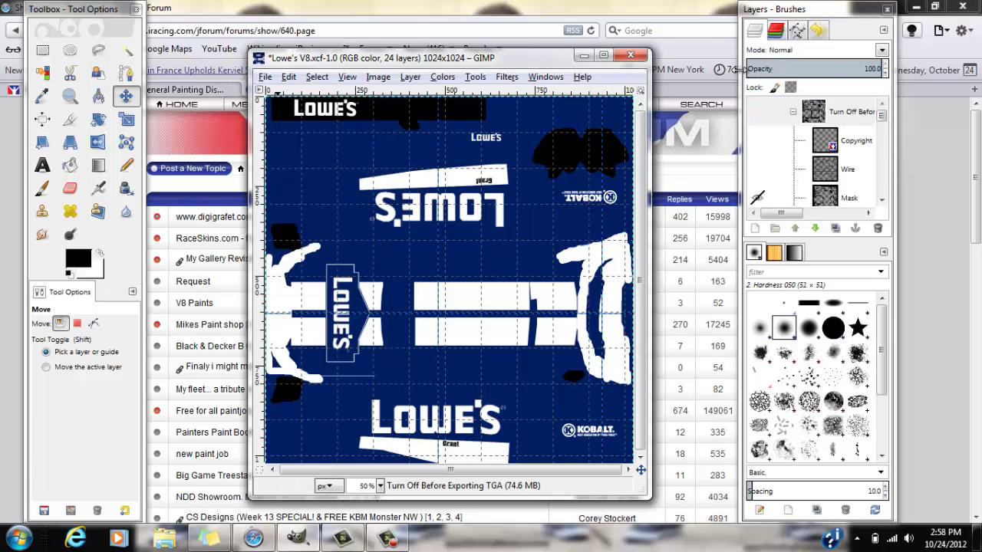
left_click(757, 111)
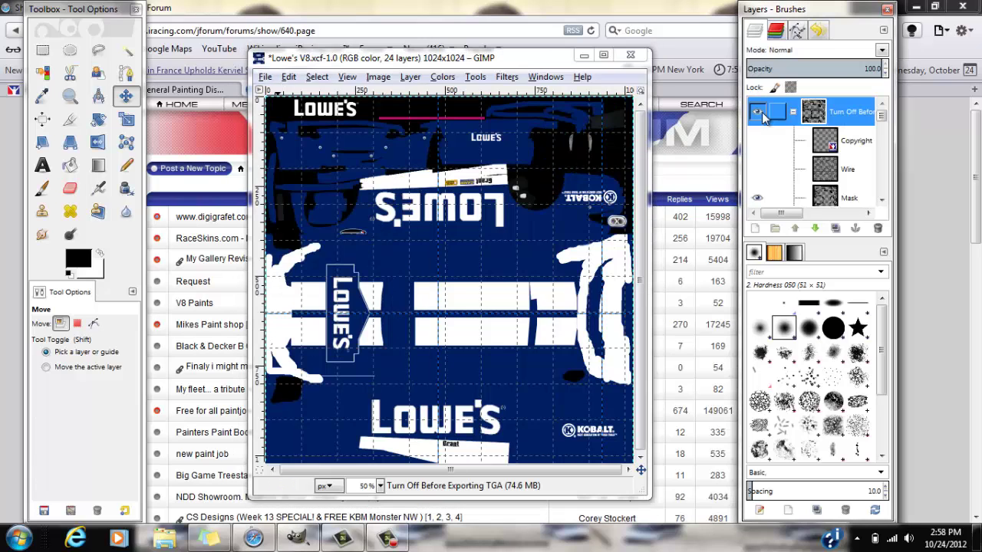
left_click(348, 77)
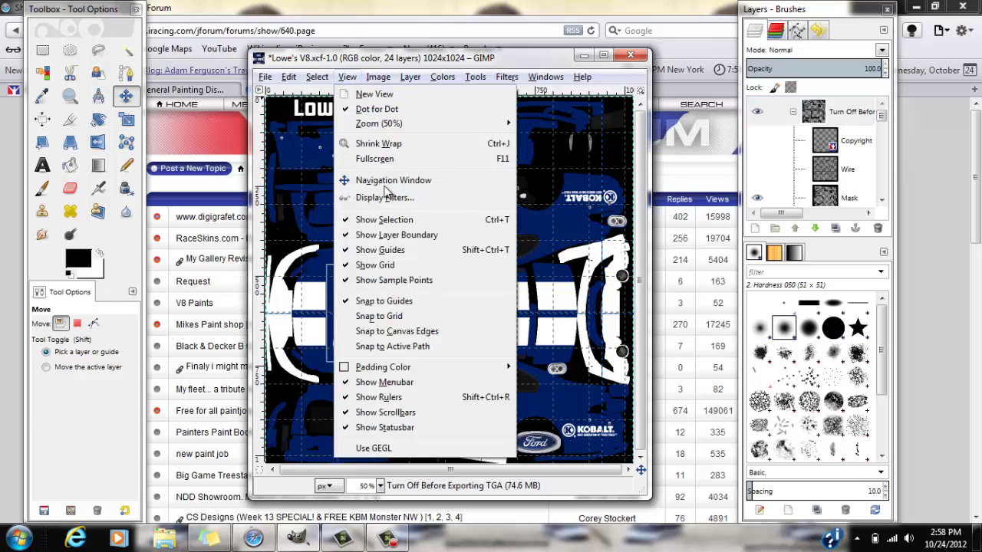
left_click(399, 267)
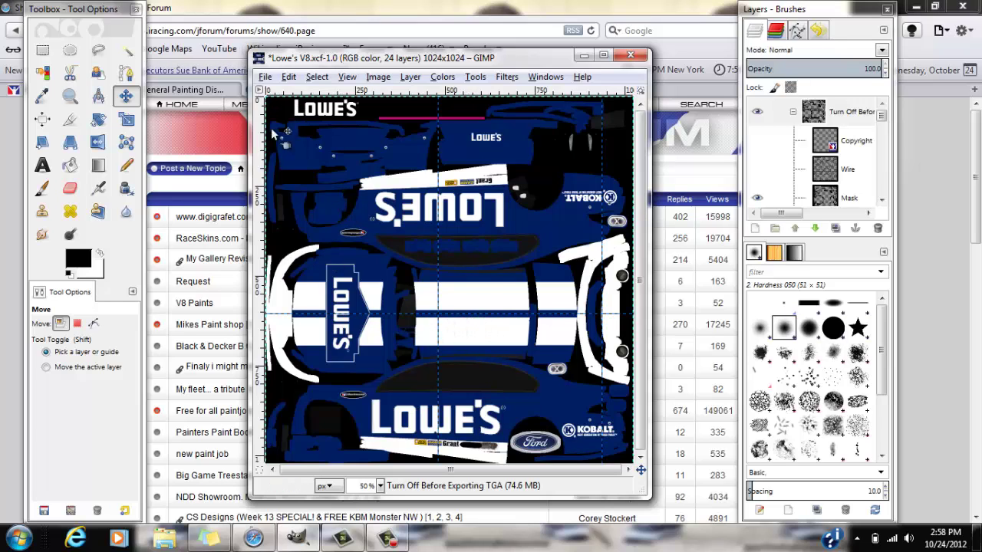
Open Dewalt V8.xcf from the iRacing Paint Schemes Sportscars folder
left_click(266, 77)
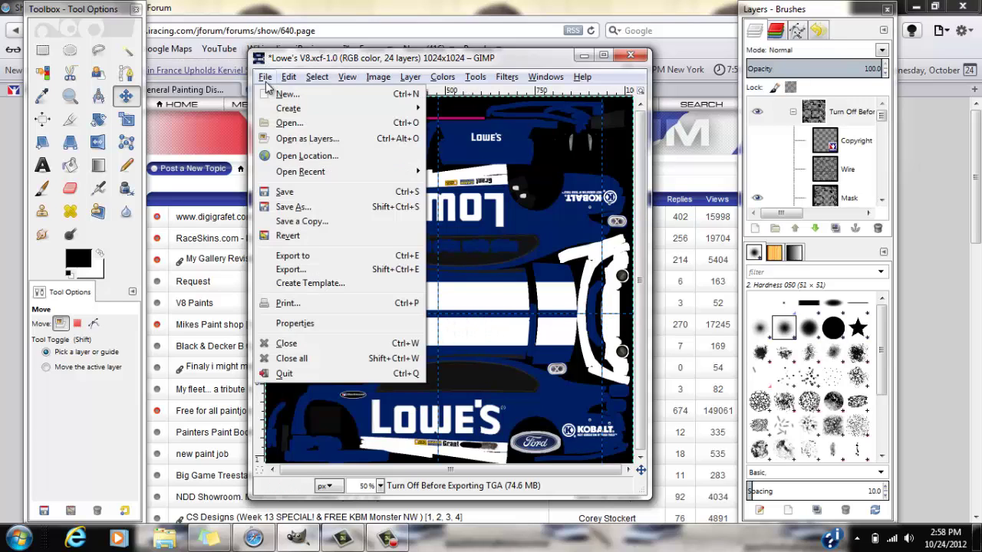
left_click(289, 122)
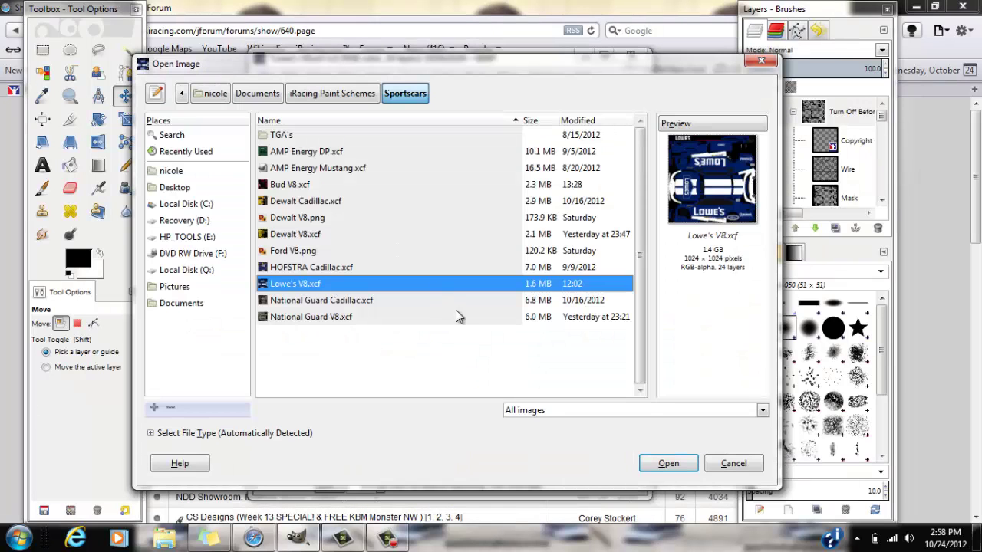
left_click(332, 203)
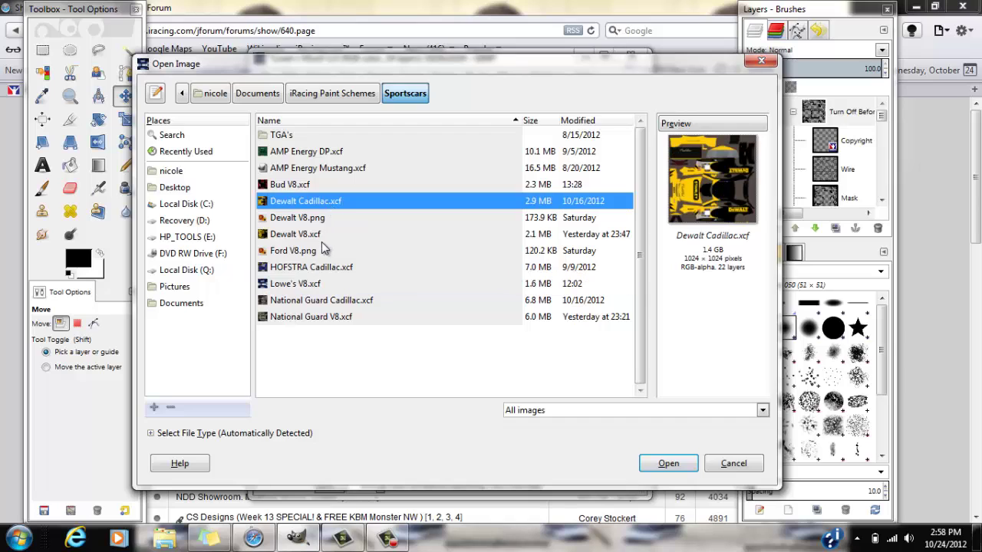
left_click(321, 236)
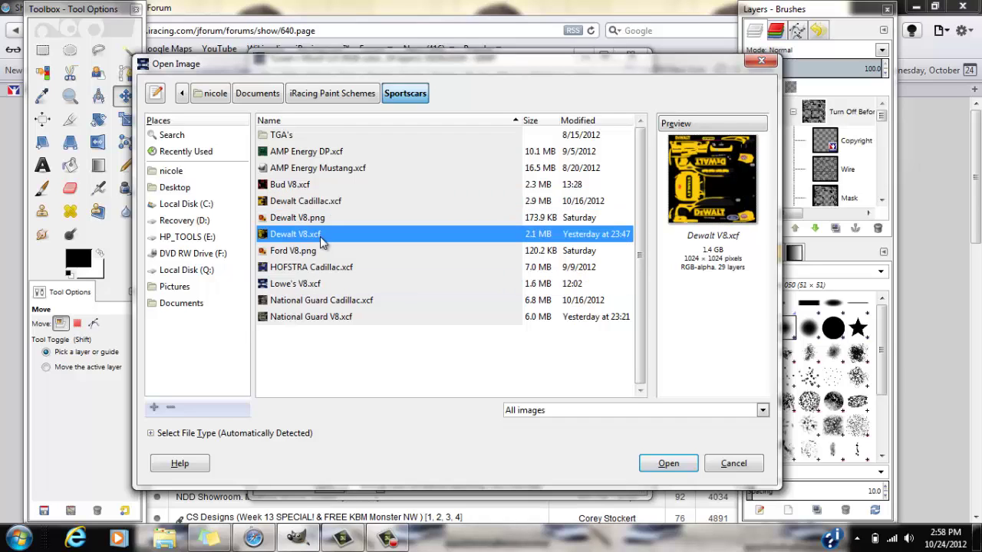
left_click(668, 464)
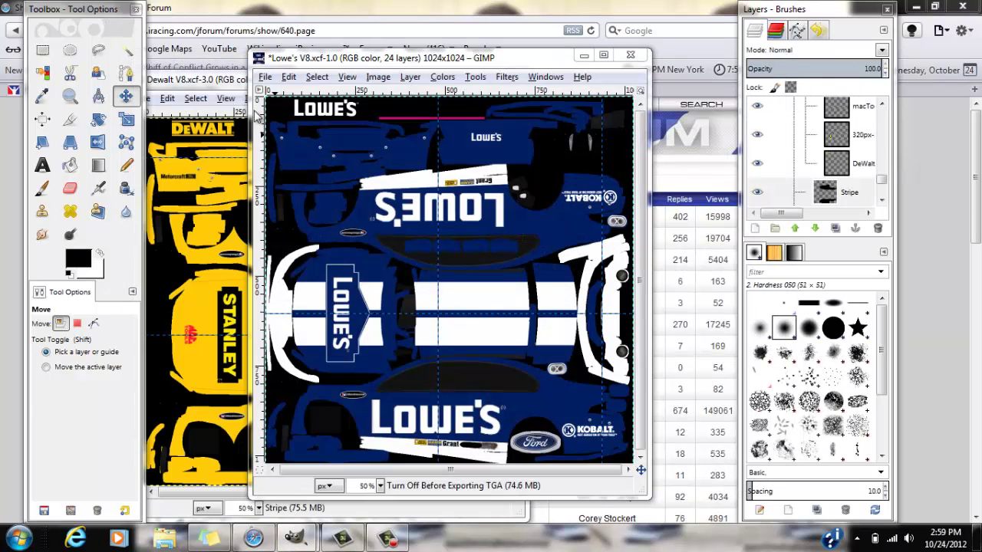
Move the Dewalt V8 window over the Lowe's template, then close it
left_click(227, 93)
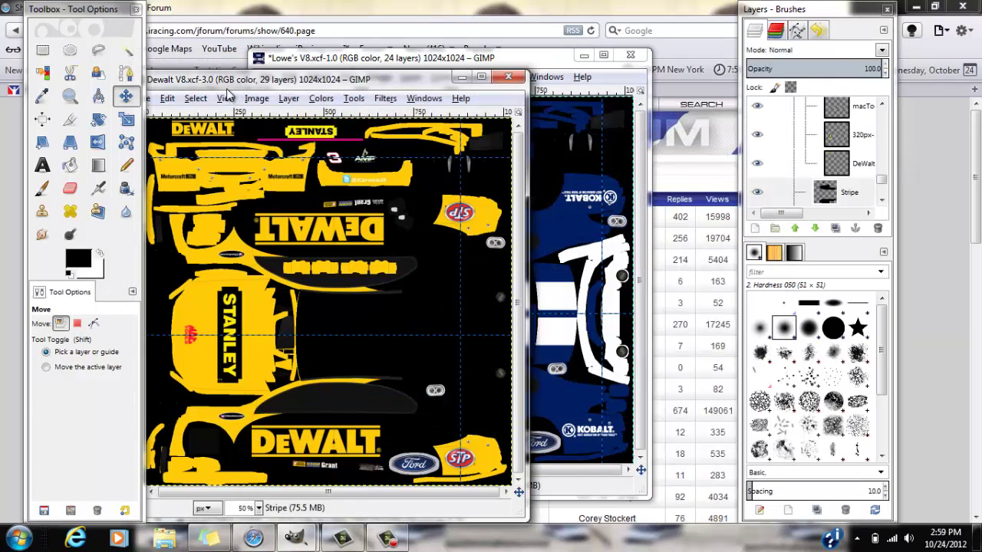
left_click_drag(228, 84, 346, 68)
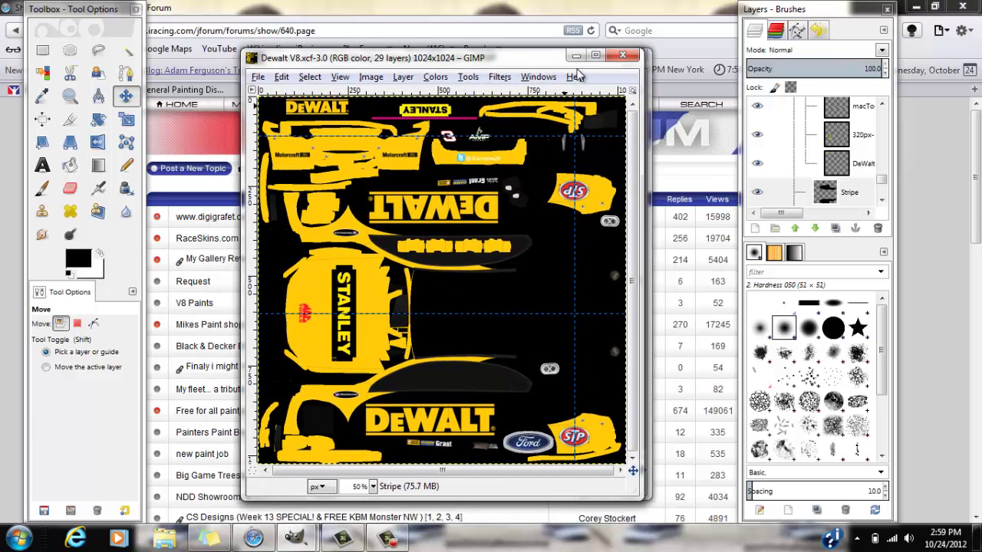
left_click(625, 57)
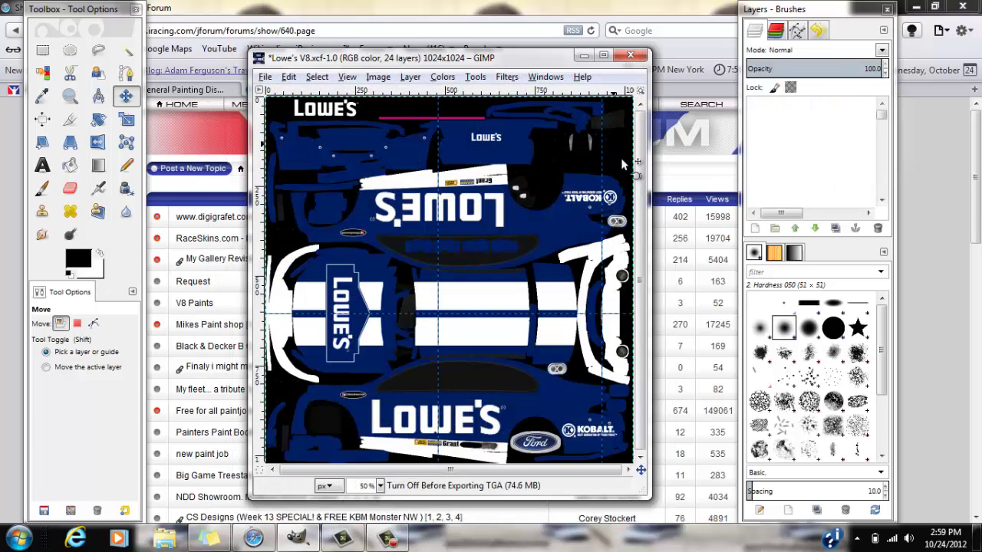